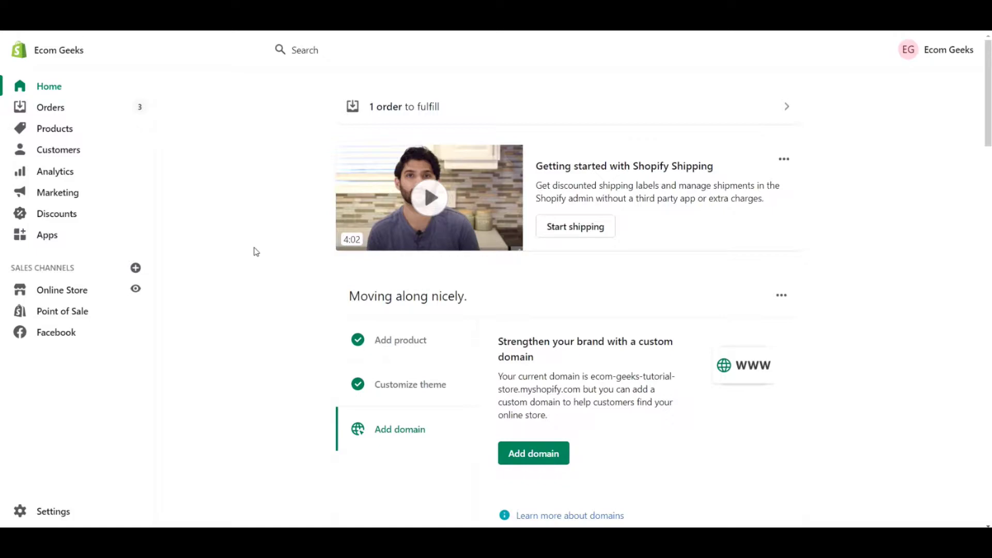
Open the Online Store themes page showing the current Ecommgeeks theme
click(66, 291)
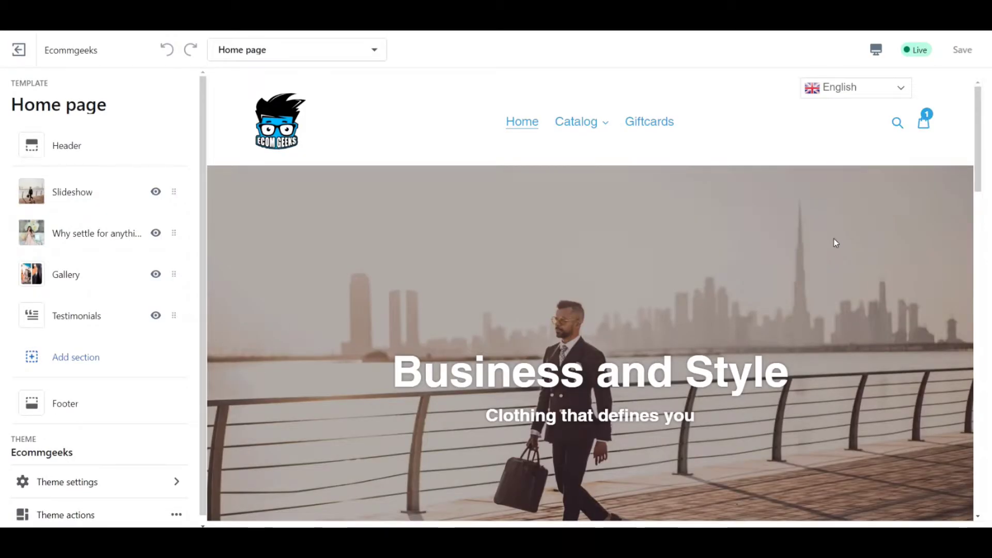
Go from the home page preview through the cart to the Checkout page template
scroll(835, 243, down, 15)
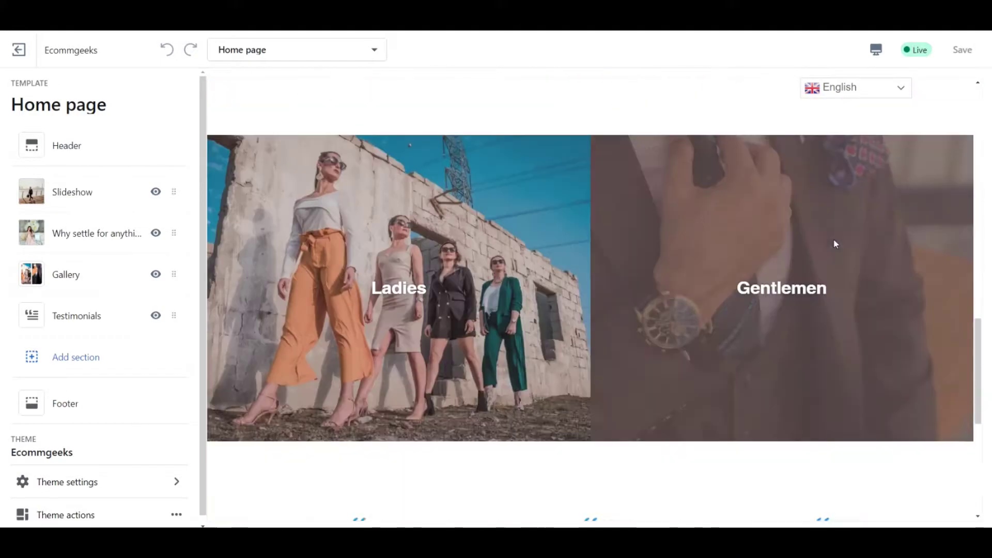
scroll(836, 245, up, 15)
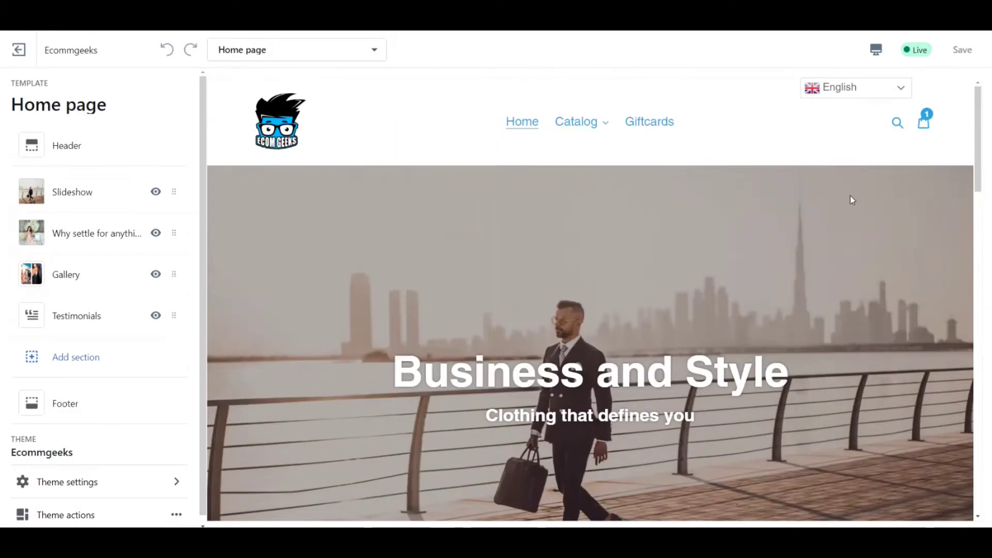
click(924, 127)
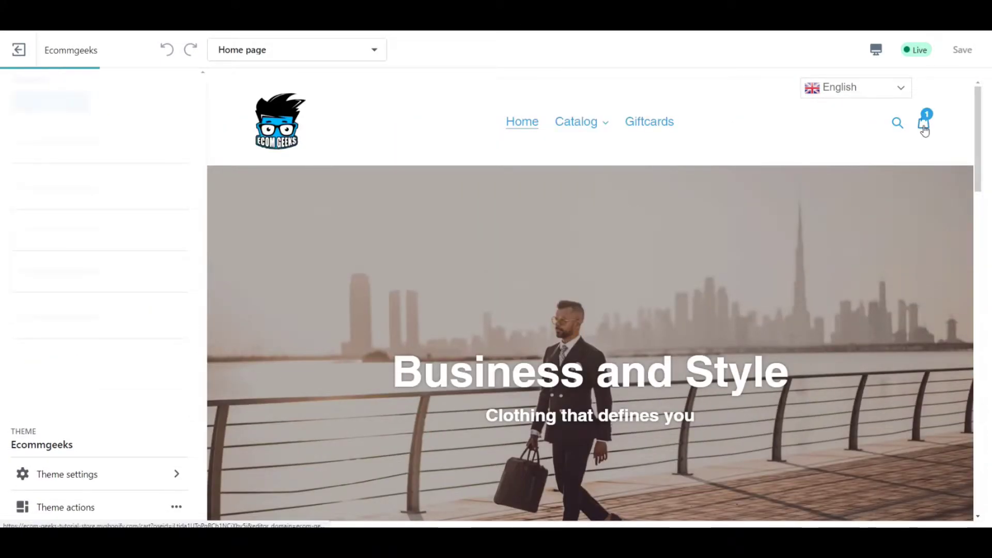
scroll(726, 191, down, 4)
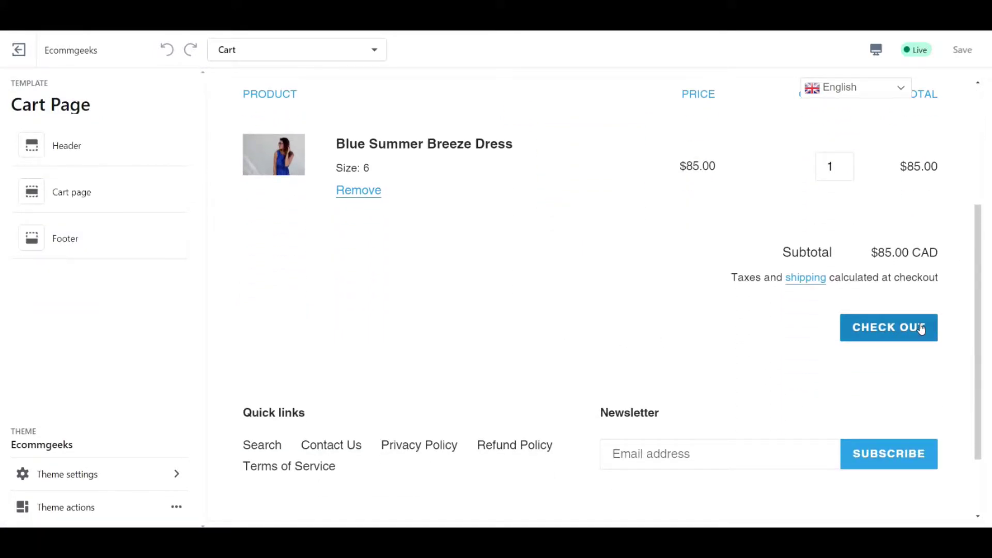
click(921, 329)
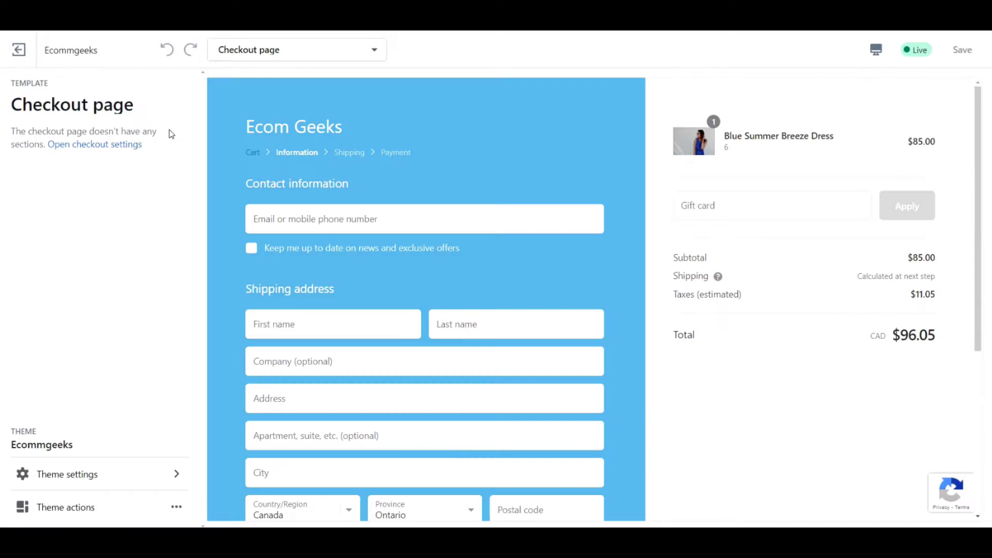
Open the checkout settings listing the banner background image and logo options
click(86, 150)
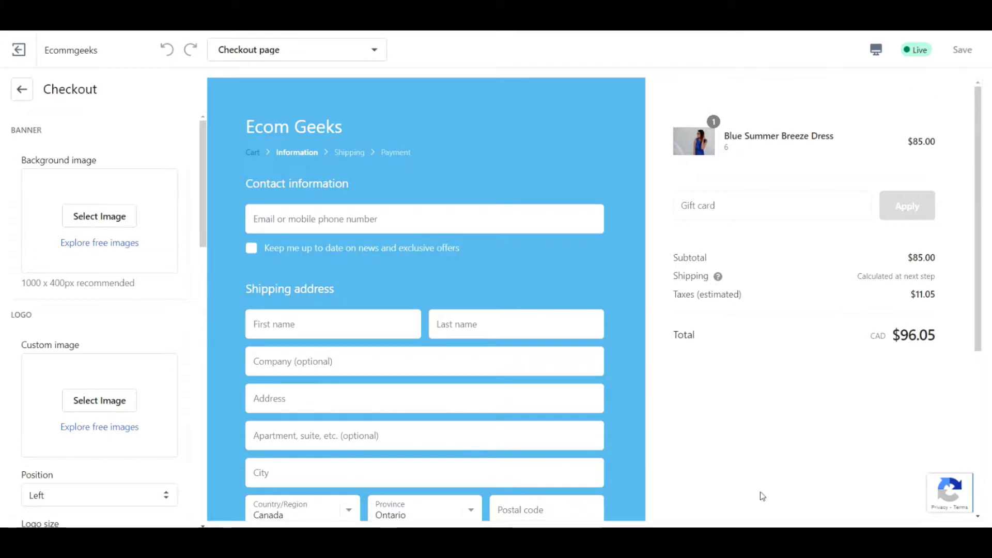
scroll(576, 289, down, 5)
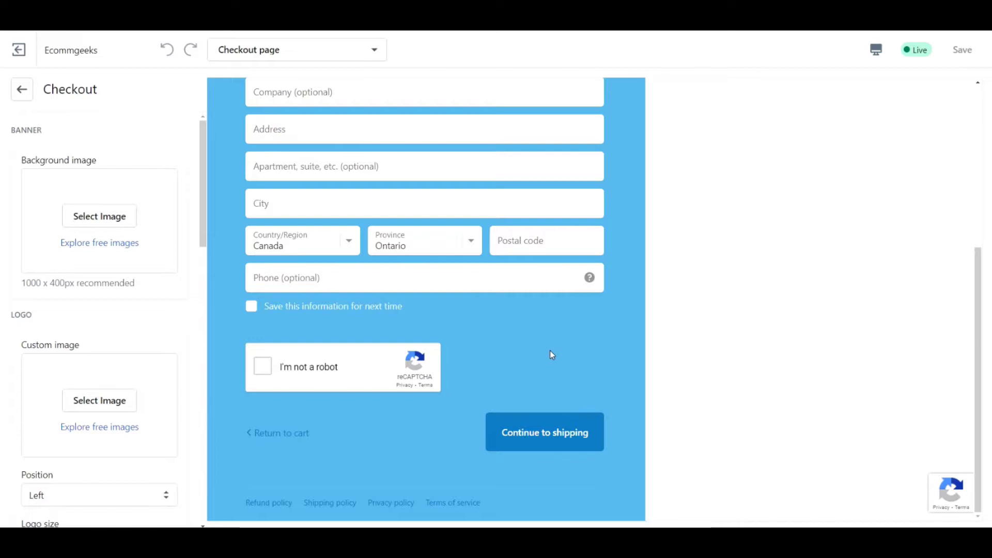
scroll(550, 353, up, 5)
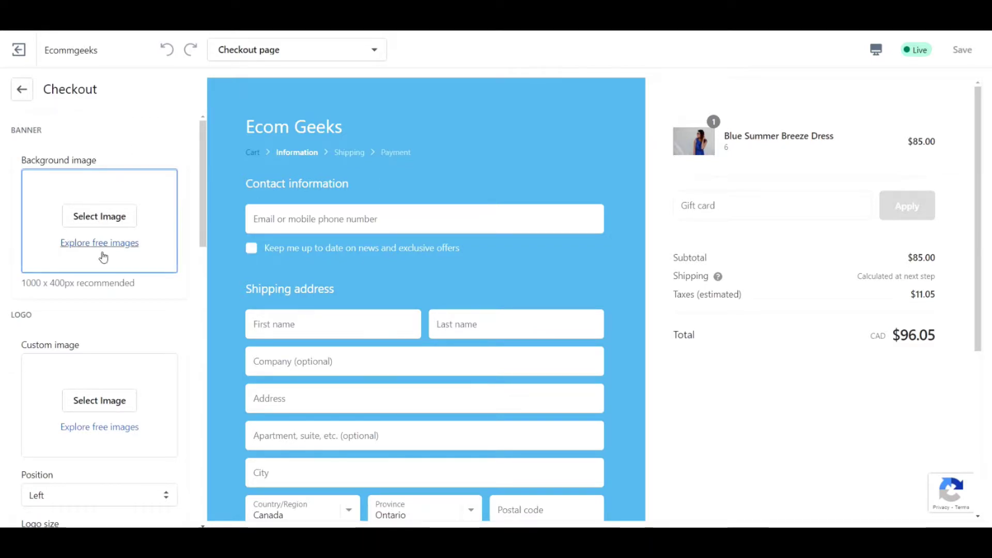
Choose the man's watch and suit photo as the banner background image
click(96, 221)
scroll(96, 221, down, 5)
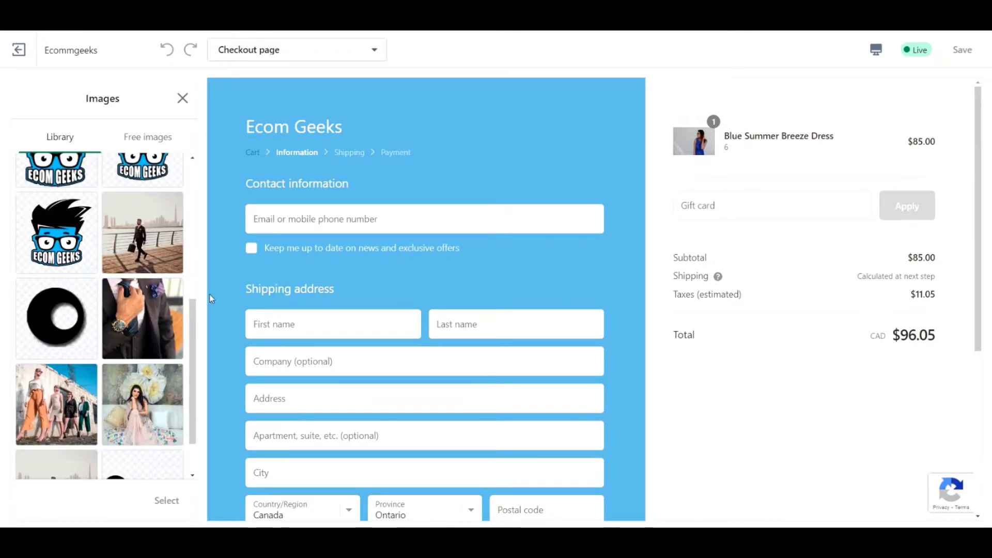
click(140, 317)
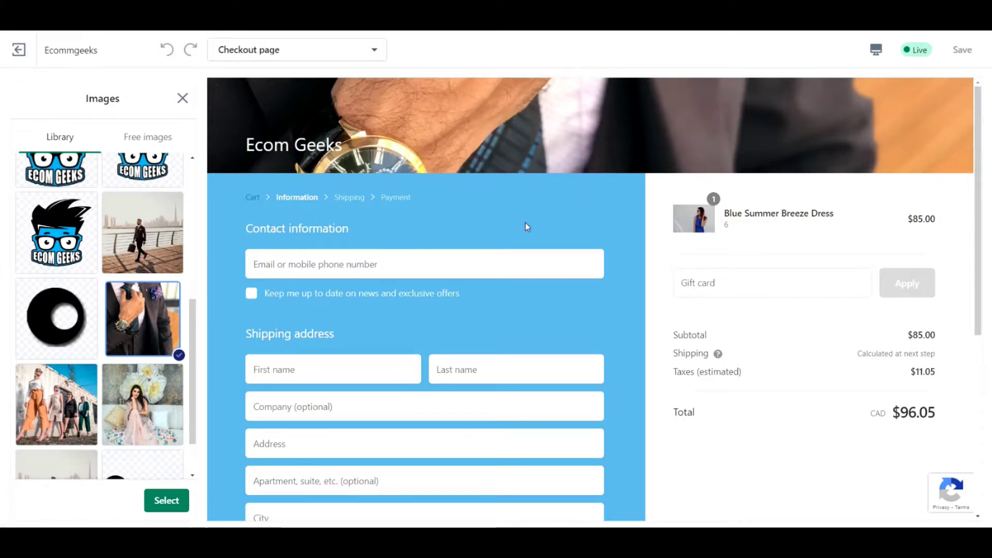
Check the banner in mobile and desktop previews and note the 1000 x 400px size recommendation
click(876, 55)
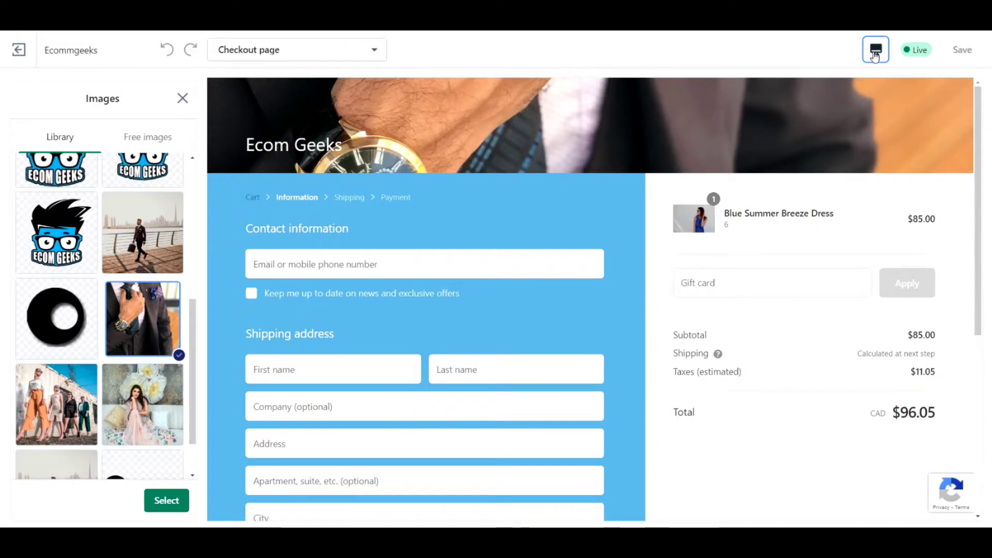
click(902, 88)
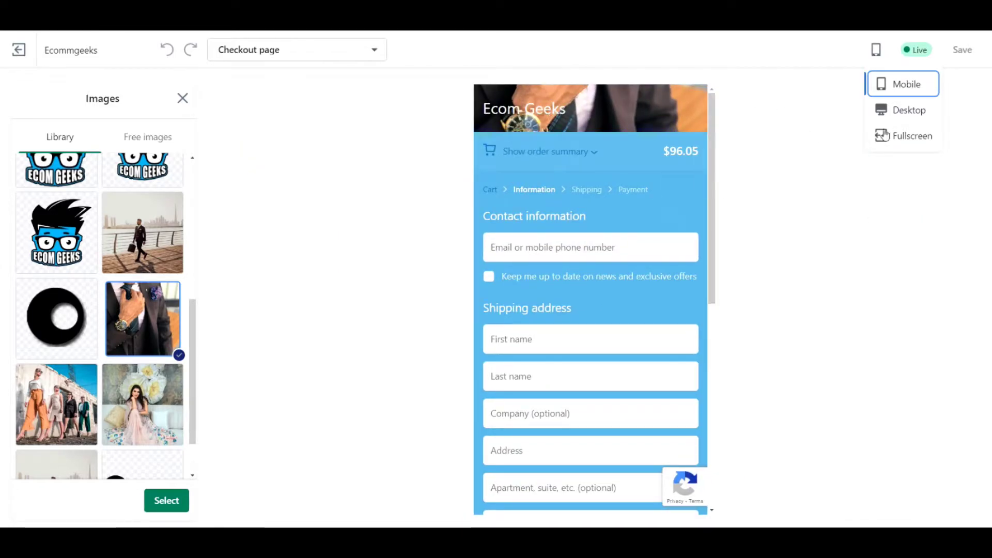
click(900, 117)
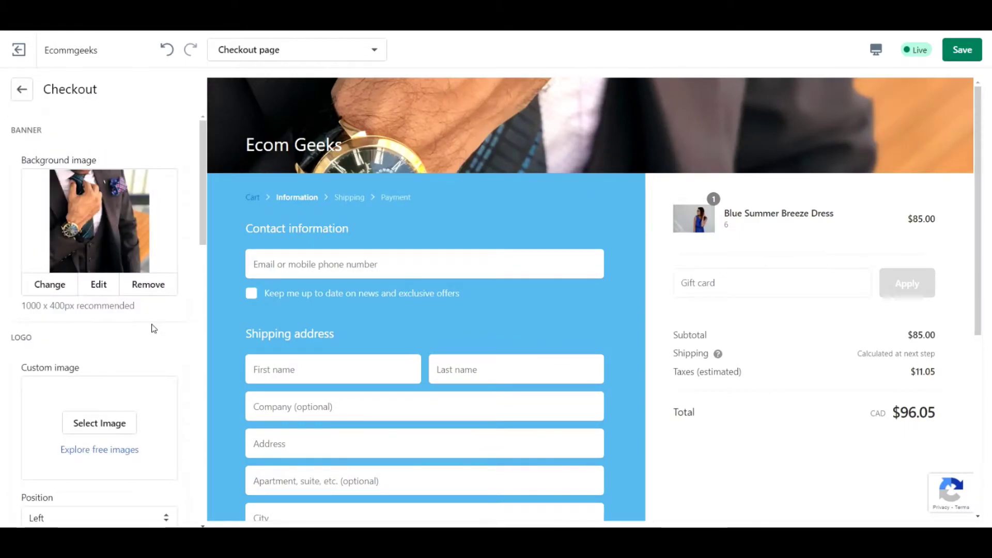
drag(145, 305, 10, 305)
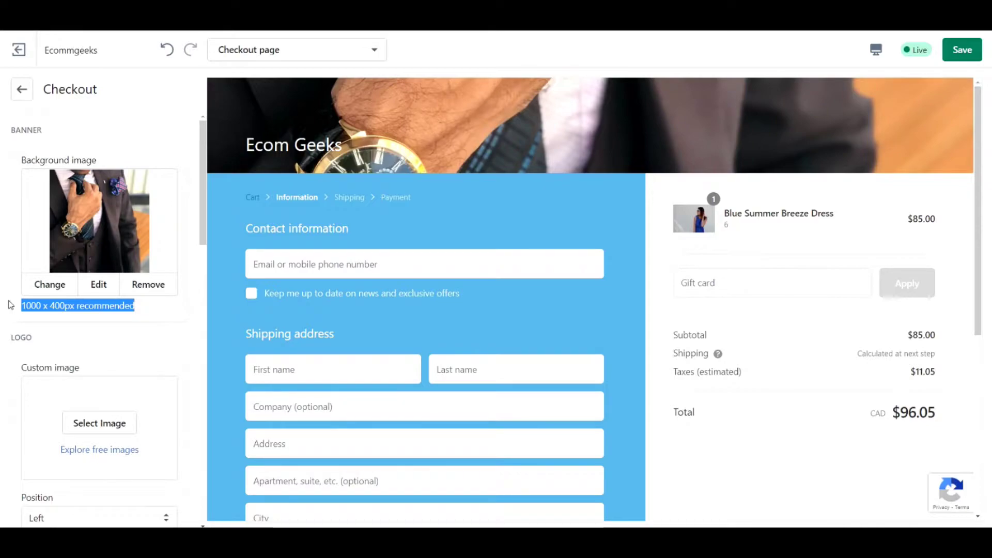
click(148, 314)
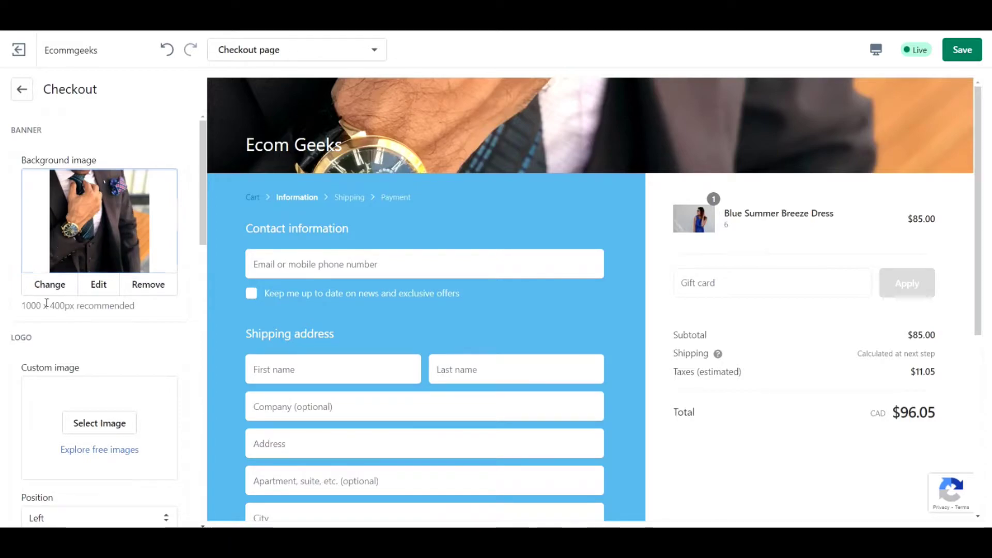
drag(22, 310, 74, 309)
Add the ECOM GEEKS logo image to the checkout banner
scroll(139, 326, down, 4)
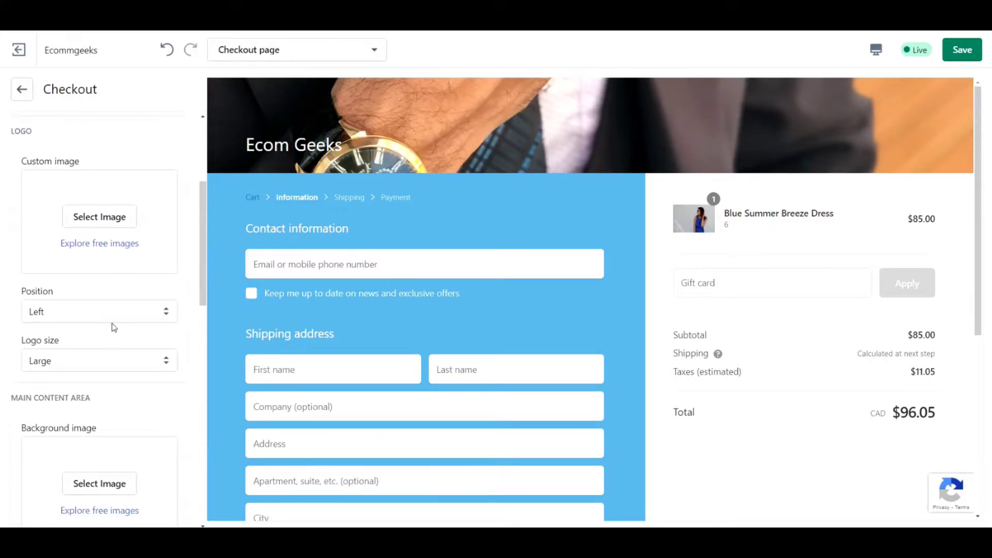
click(104, 226)
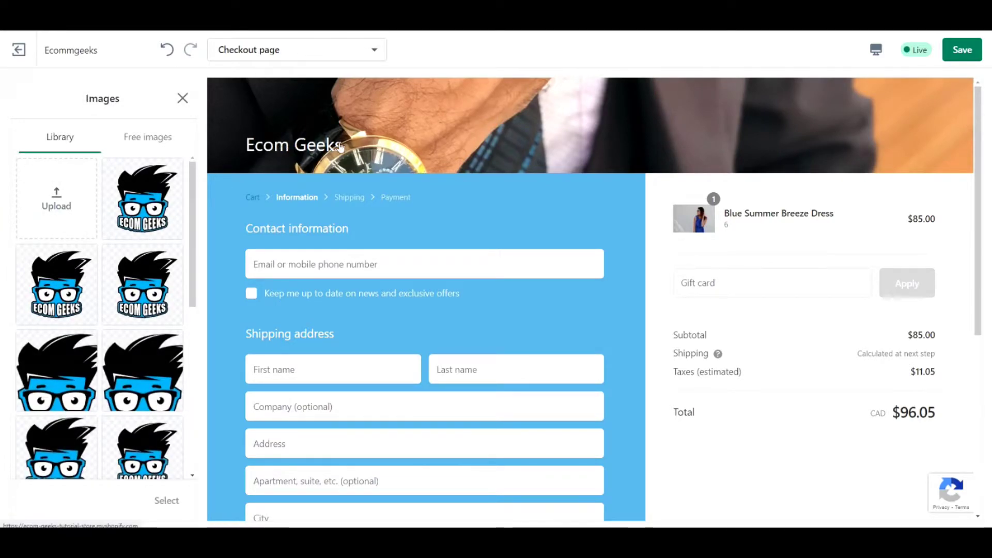
click(154, 194)
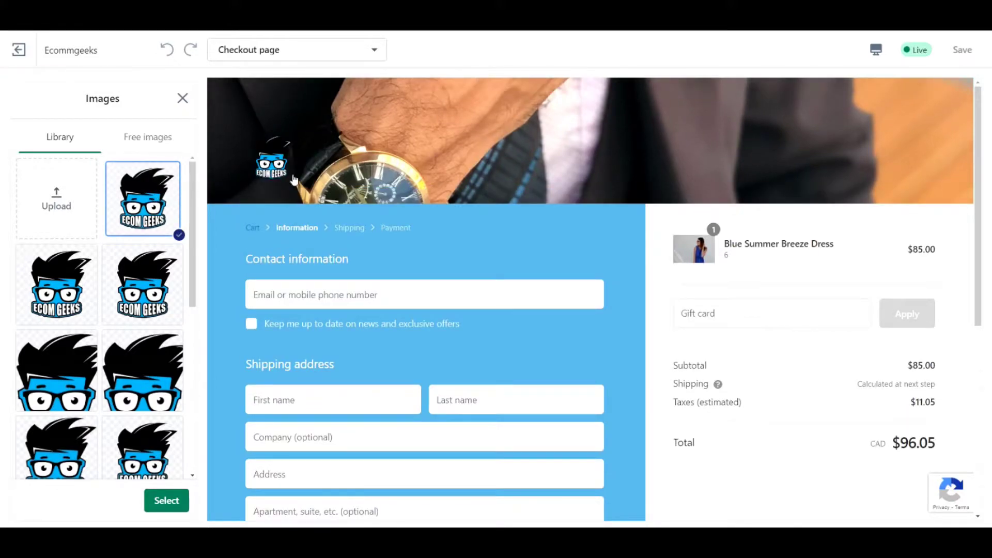
click(165, 502)
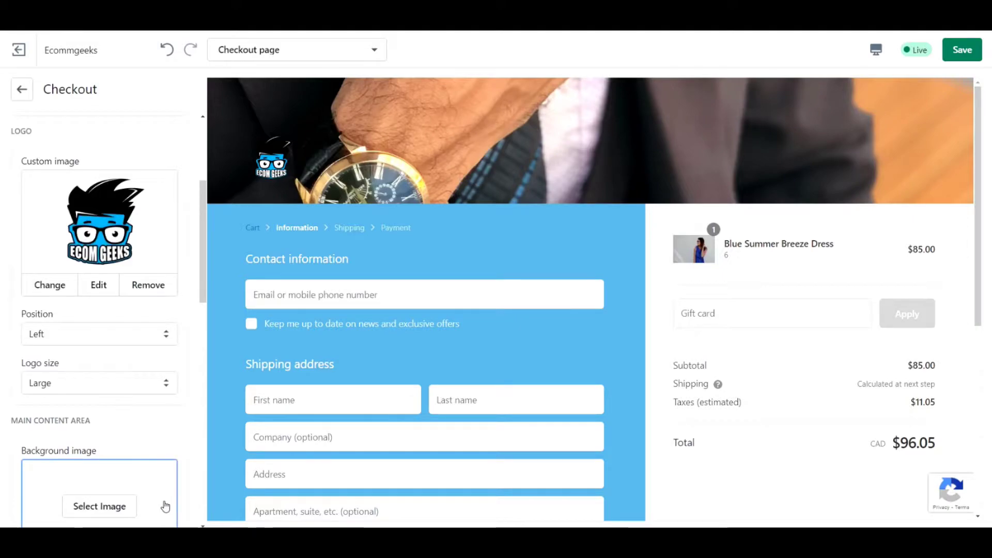
Keep the logo size at Large and set its position to Left
click(162, 336)
click(132, 364)
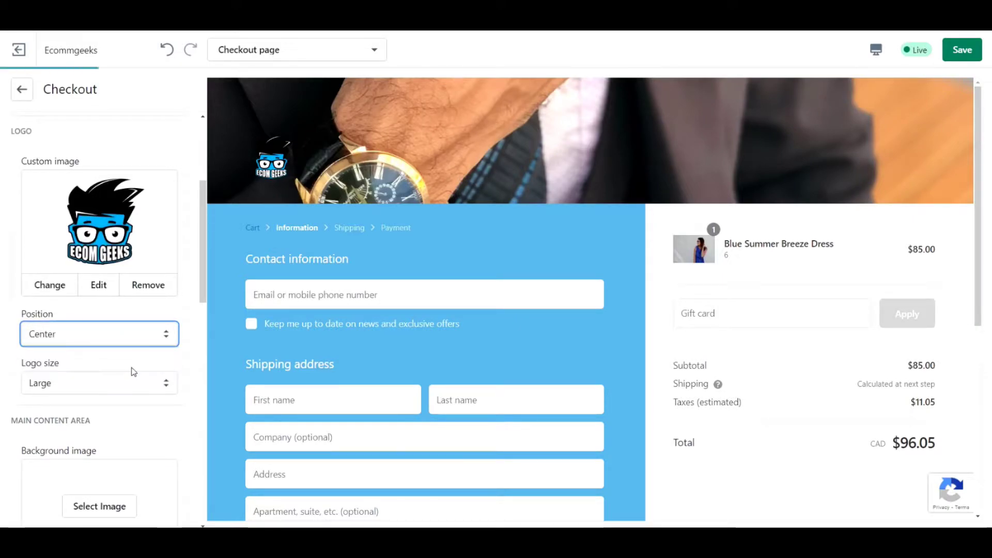
click(166, 388)
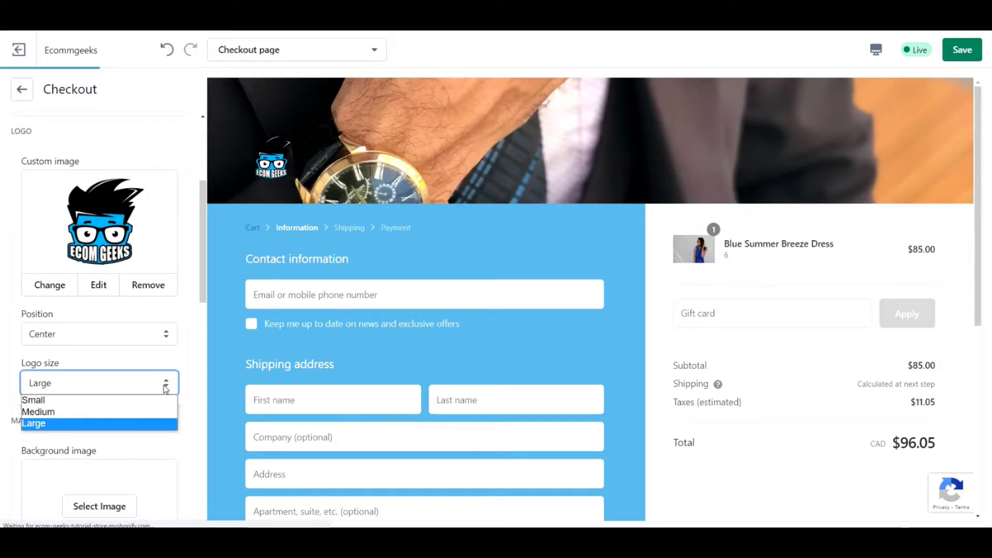
click(148, 364)
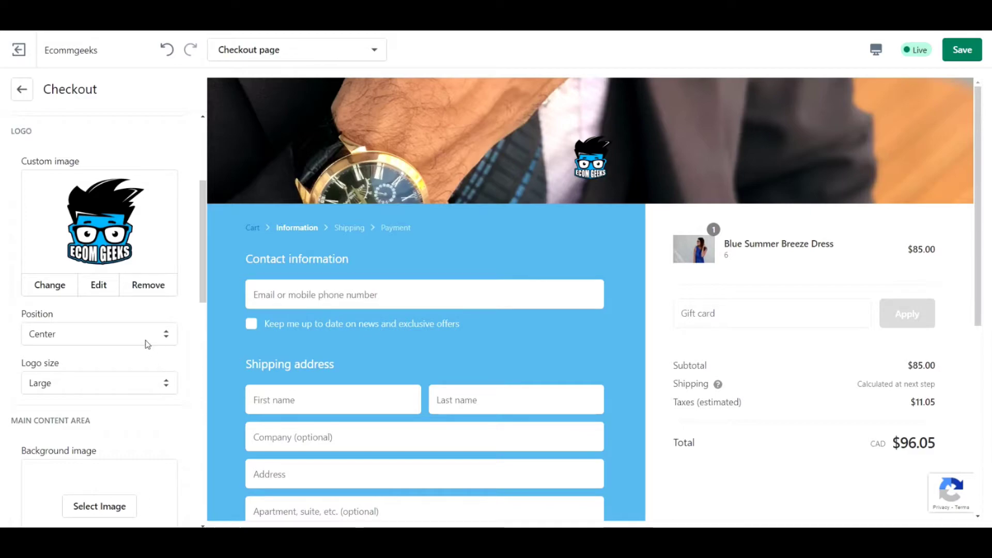
click(147, 338)
click(83, 349)
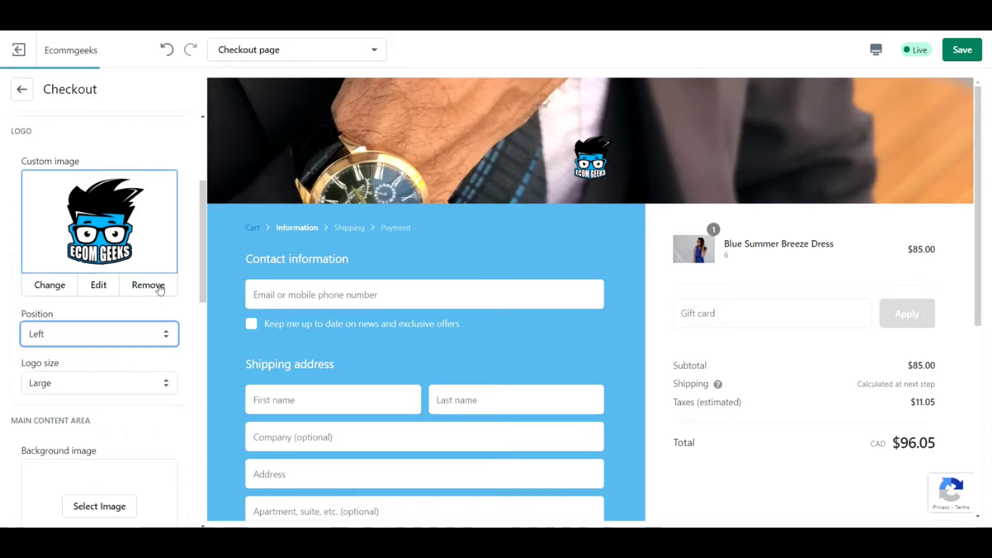
scroll(169, 308, down, 5)
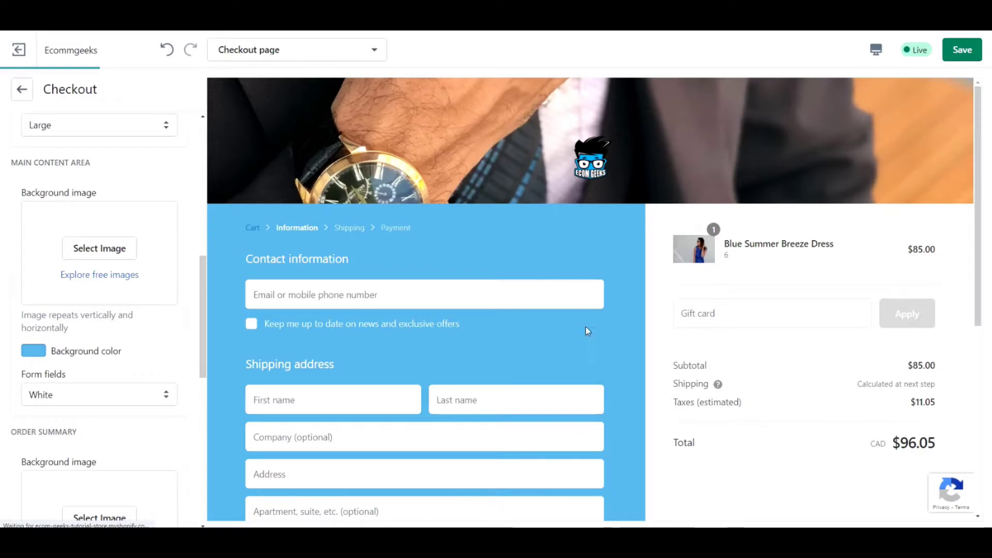
Apply the skyline photo of the man with a briefcase as the main content background
click(133, 250)
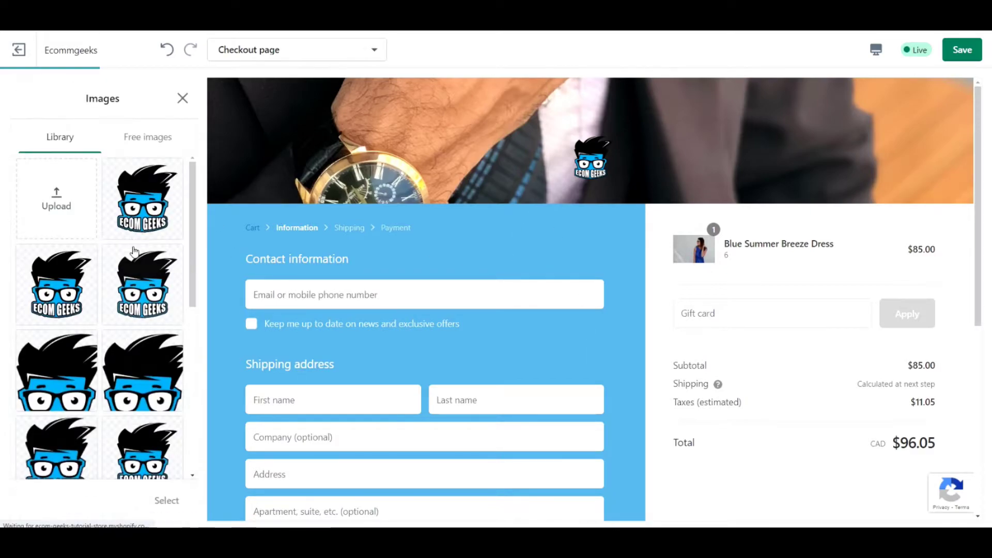
scroll(133, 252, down, 5)
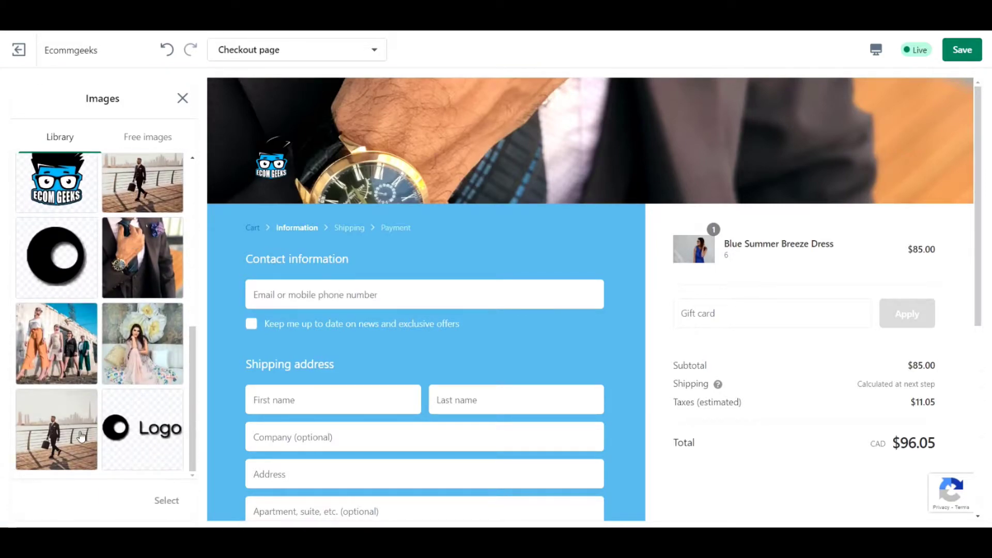
click(77, 437)
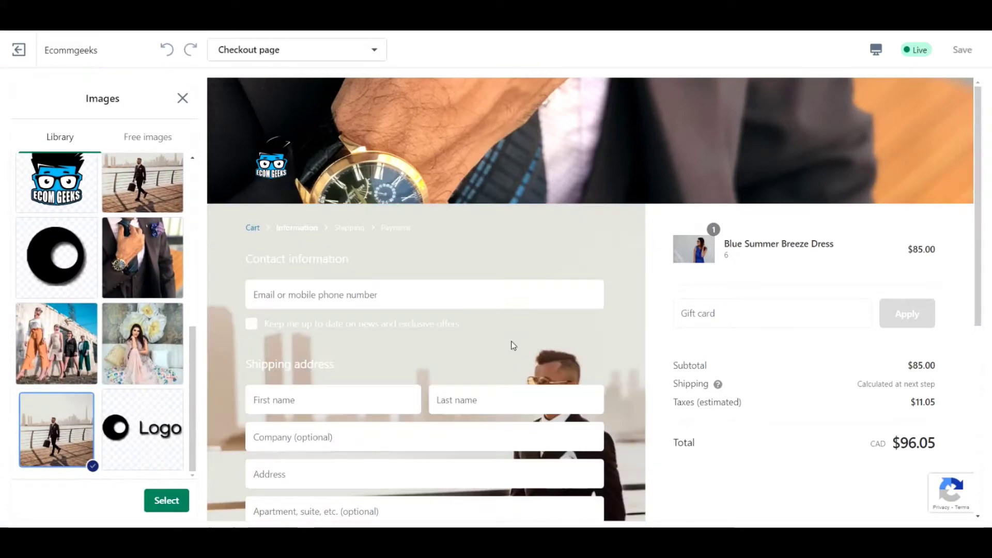
scroll(528, 326, down, 5)
scroll(310, 217, up, 1)
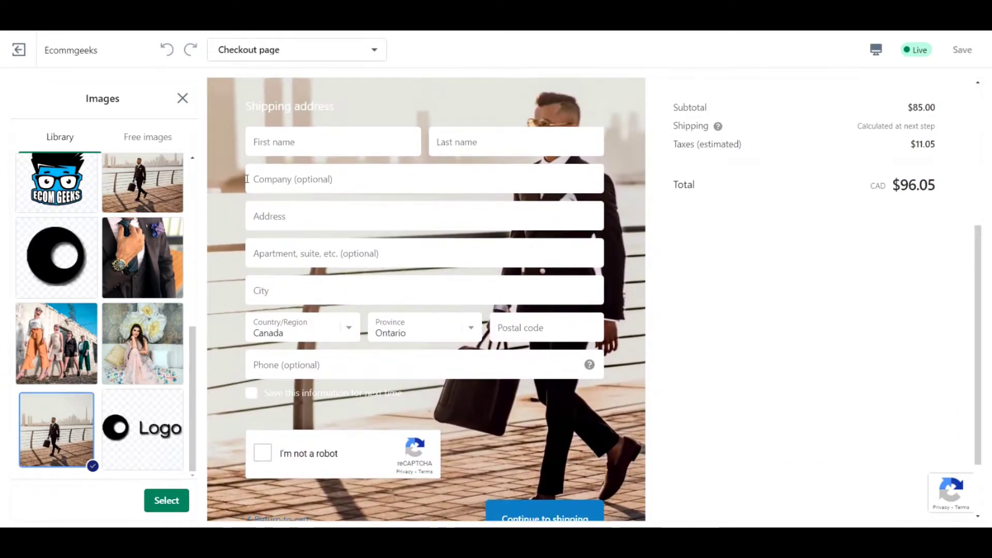
click(167, 501)
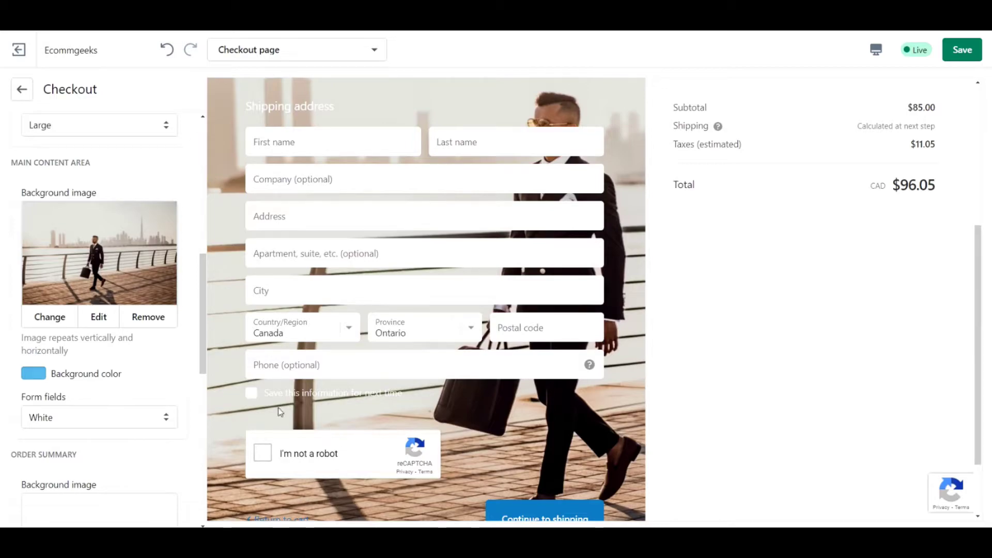
Remove the waterfront photo and set the main background colour to dark grey #3A3A3A
click(151, 317)
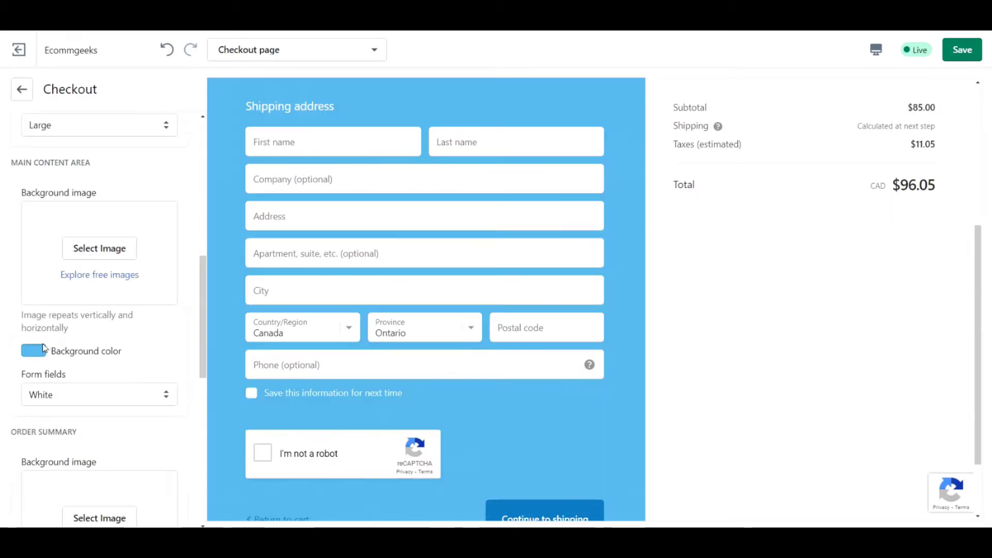
click(34, 351)
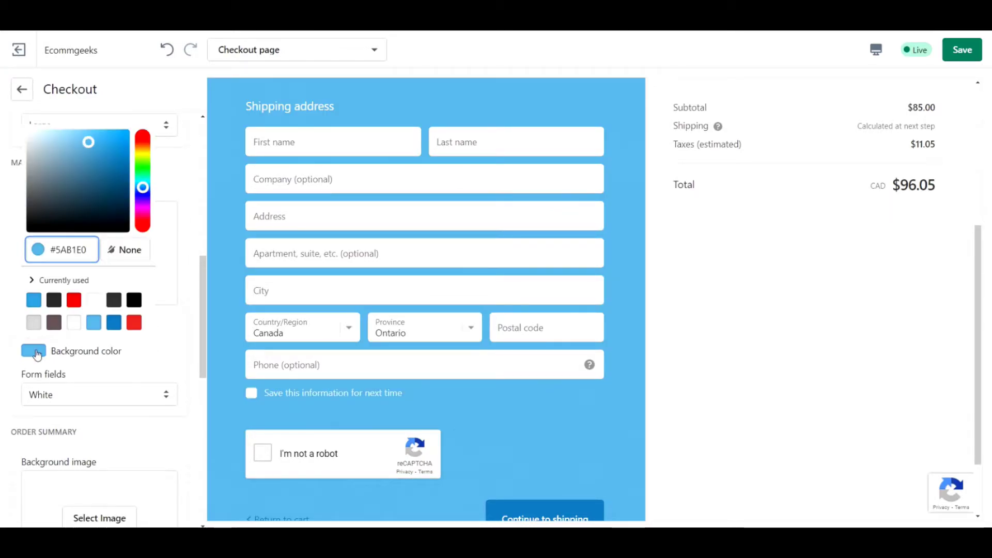
click(37, 323)
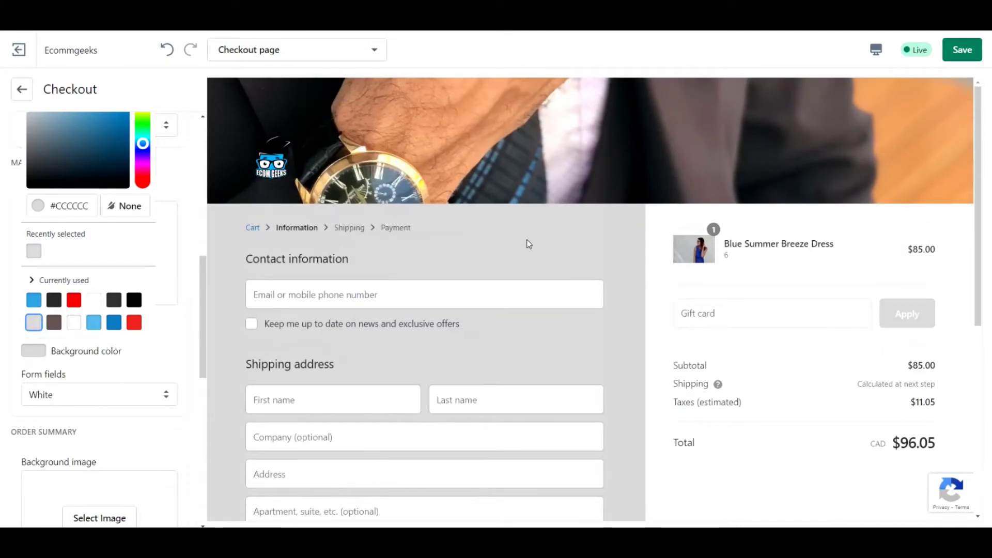
click(115, 300)
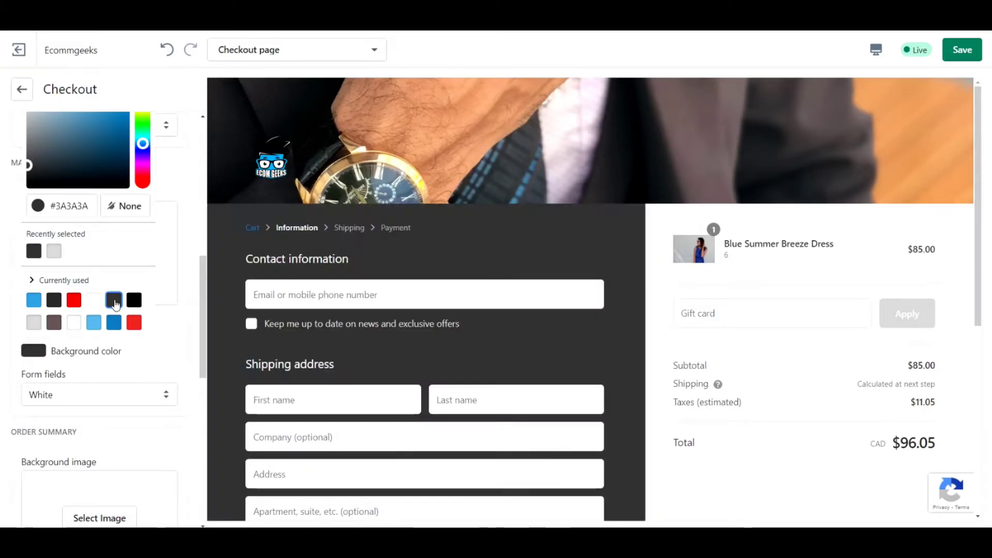
click(151, 366)
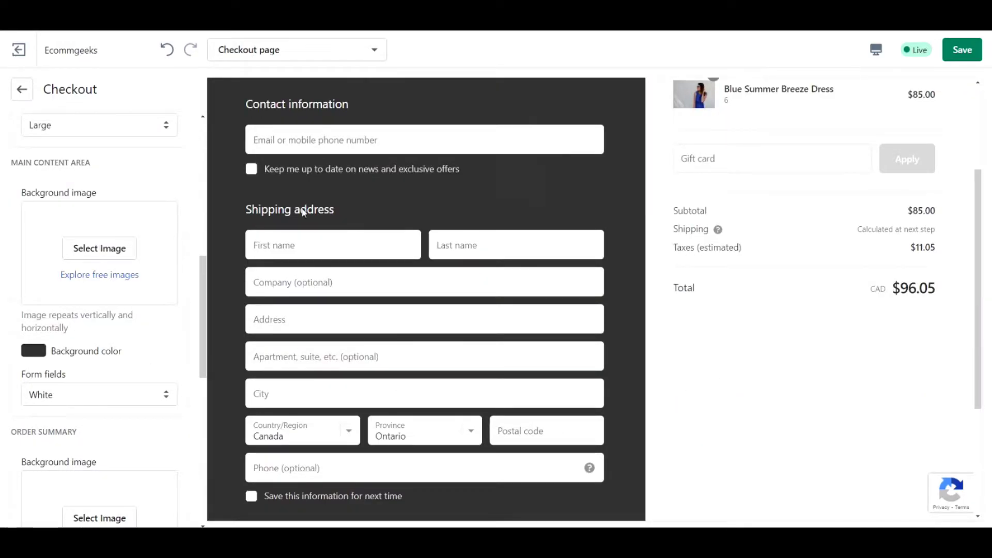
Set the form fields style to Transparent
click(167, 396)
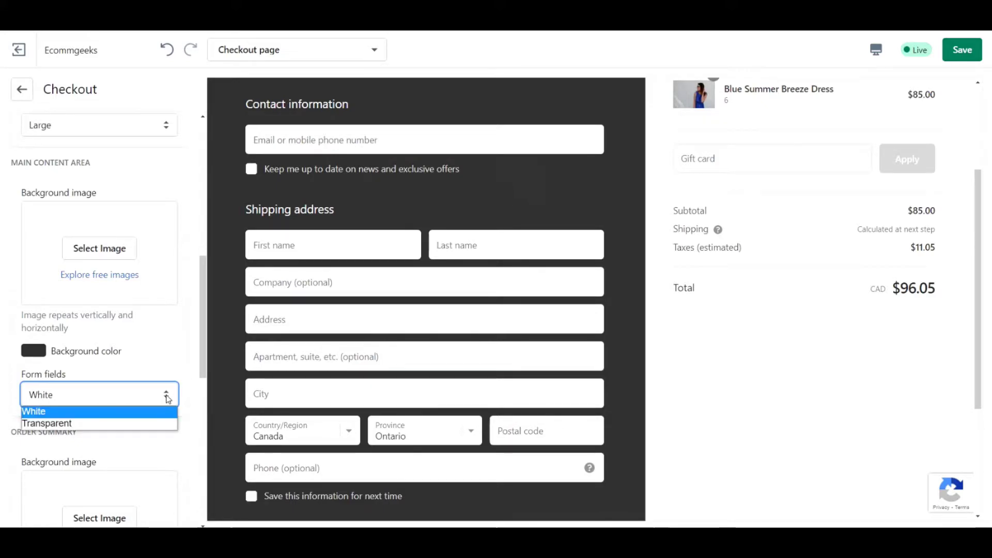
click(163, 424)
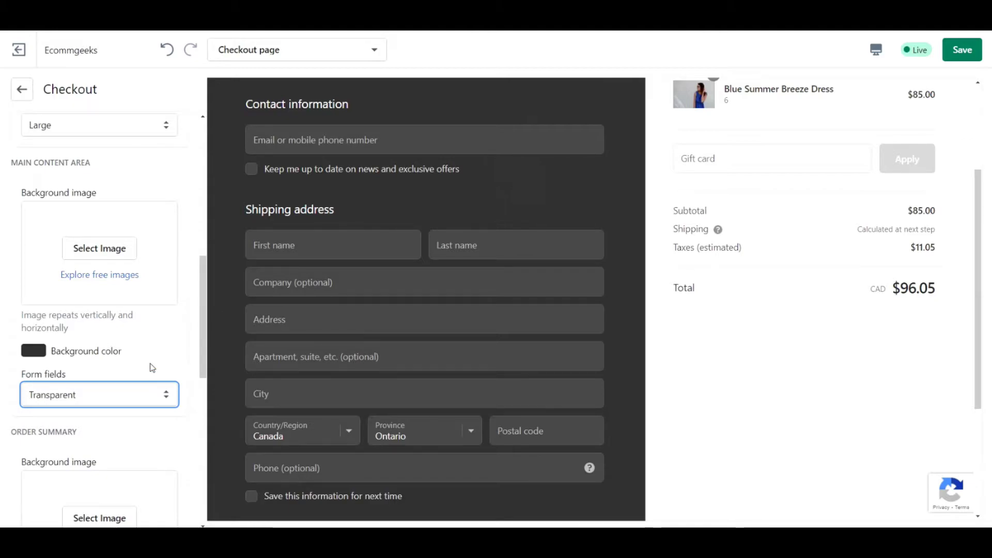
scroll(152, 367, down, 4)
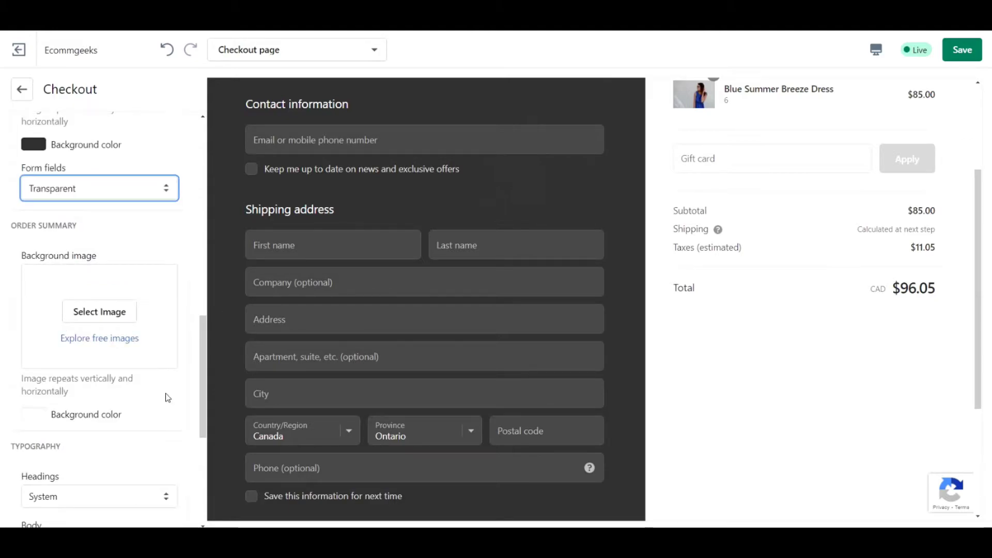
Browse images for an order summary background, then close the library without choosing one
click(124, 310)
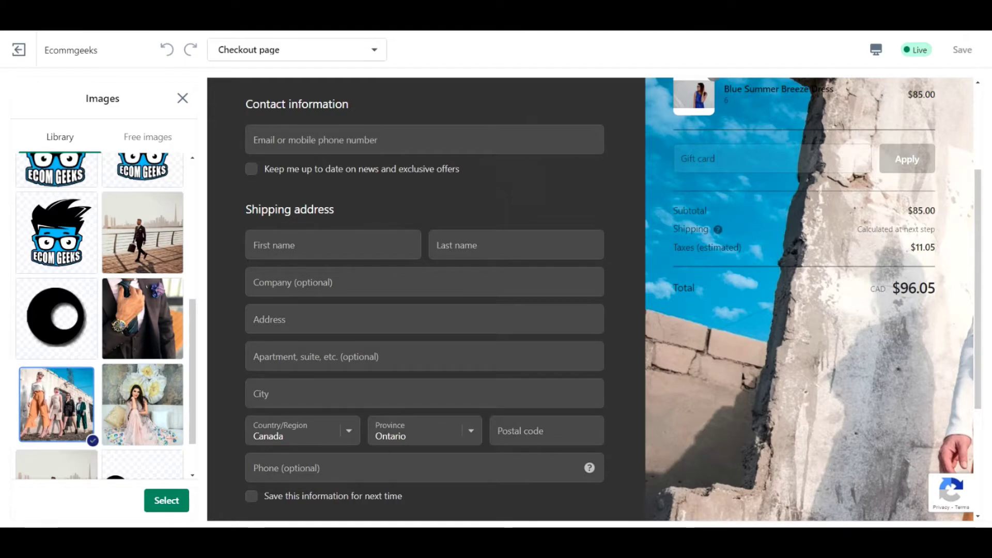
scroll(817, 424, down, 4)
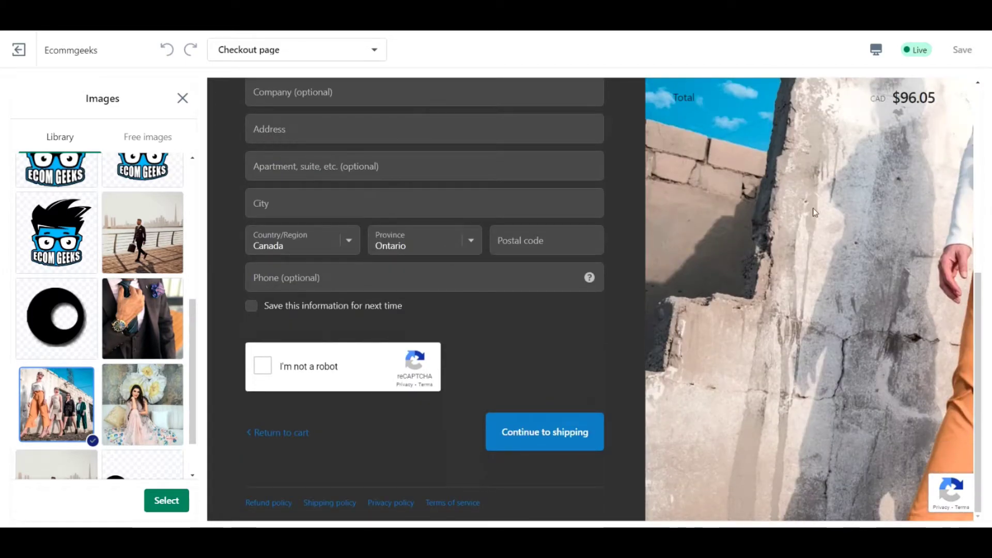
scroll(145, 439, down, 1)
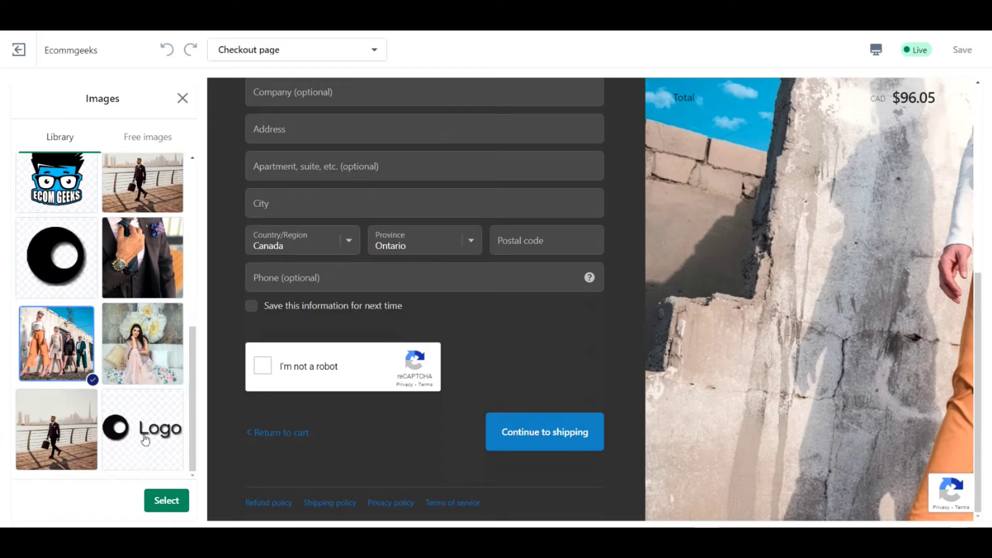
click(182, 98)
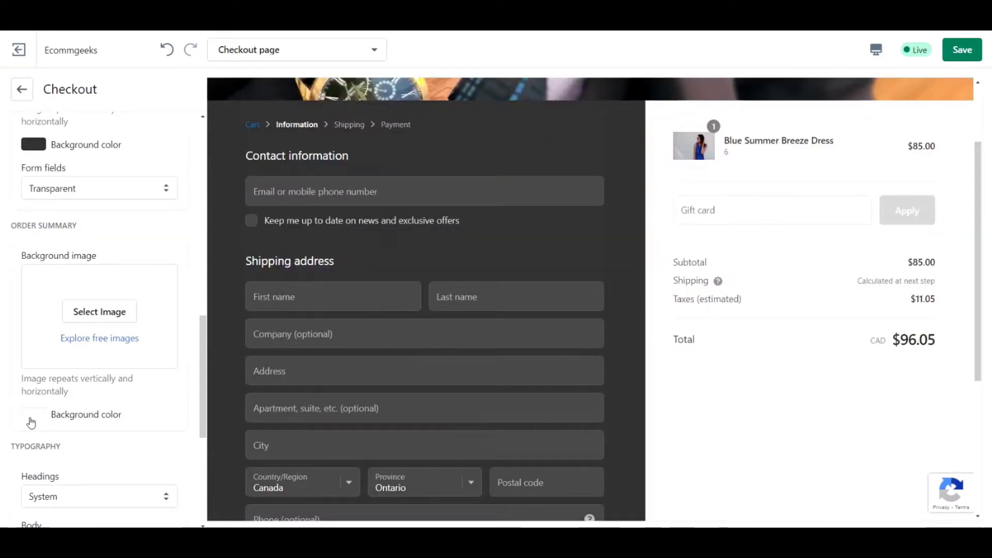
Set the order summary background colour to light blue #359ED7
click(32, 416)
click(53, 364)
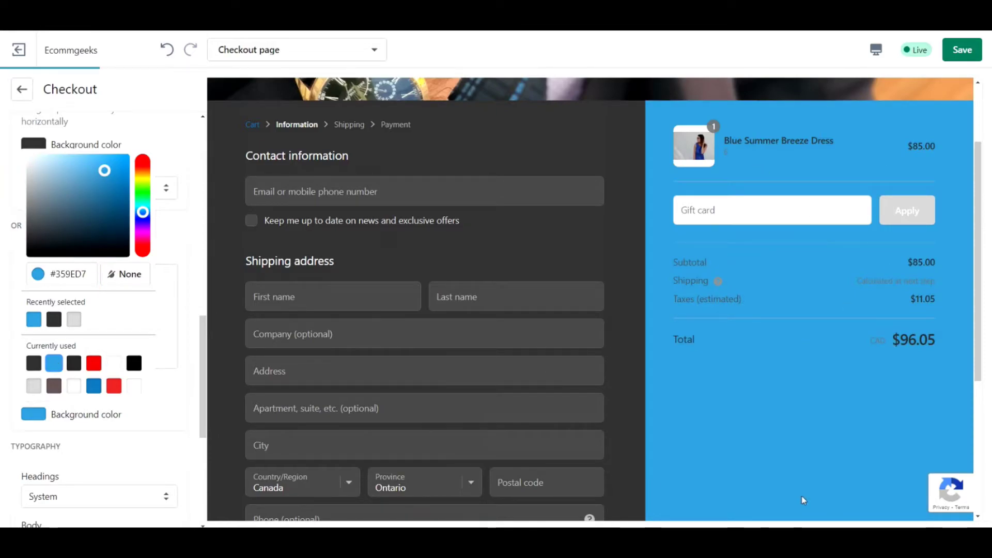
click(118, 447)
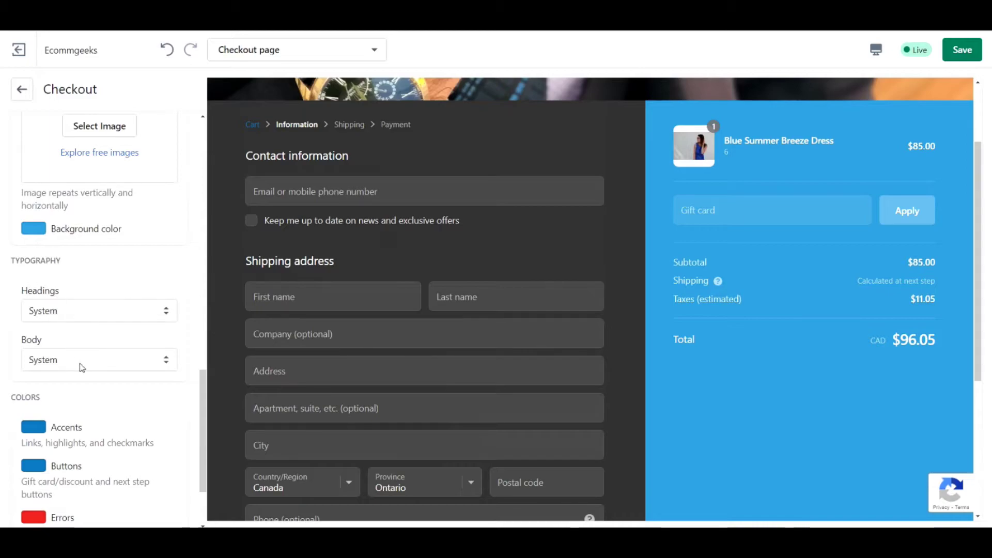
Look through the Headings font list, leaving the font at System
click(83, 314)
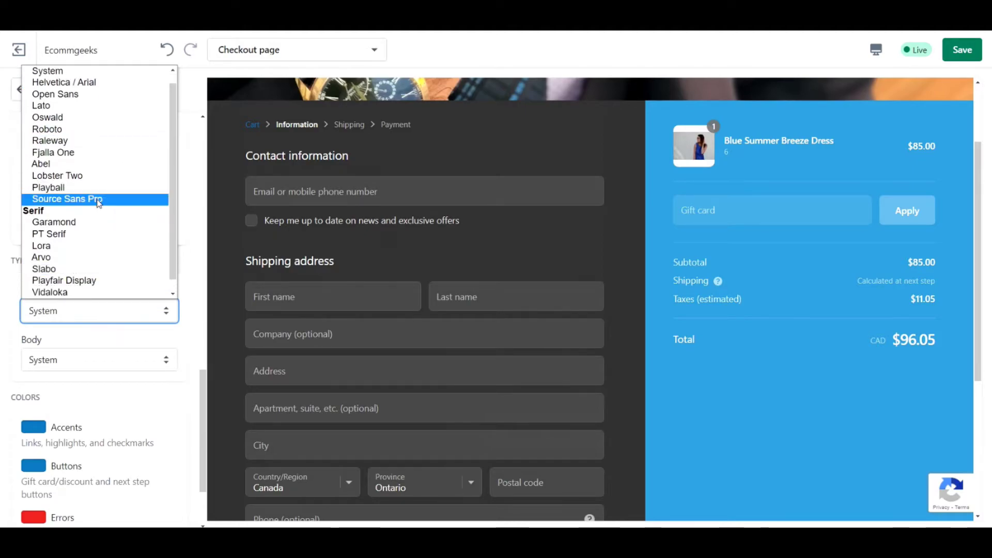
click(110, 325)
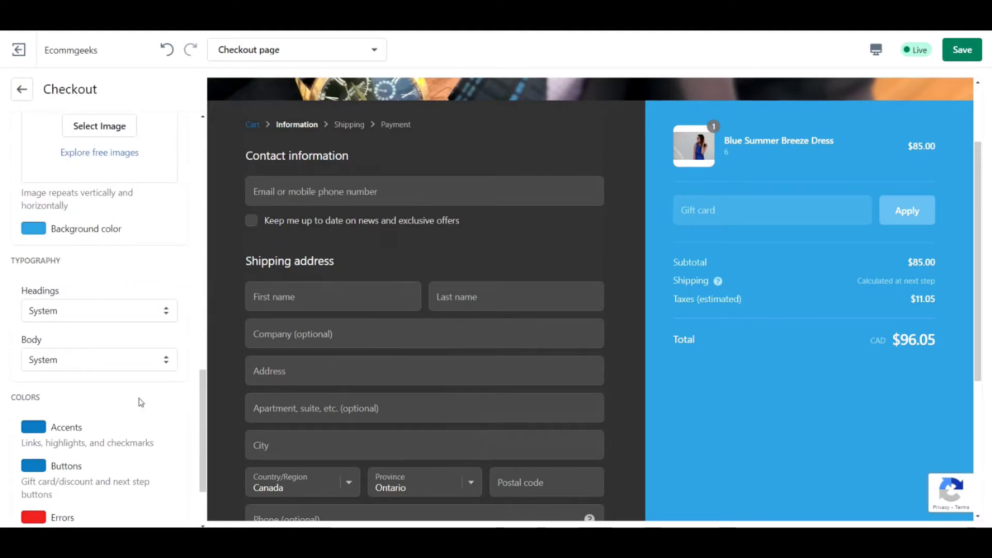
scroll(140, 400, down, 2)
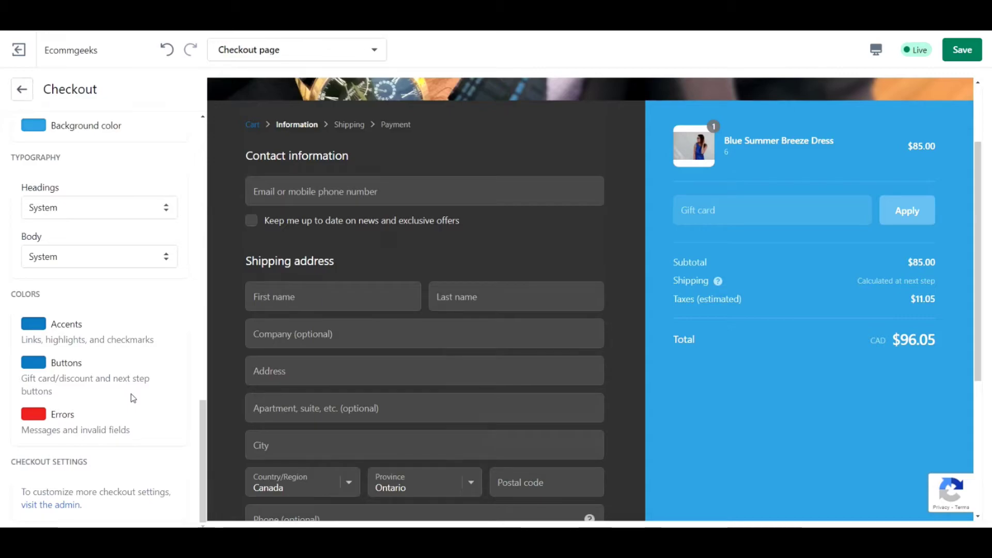
scroll(502, 327, down, 5)
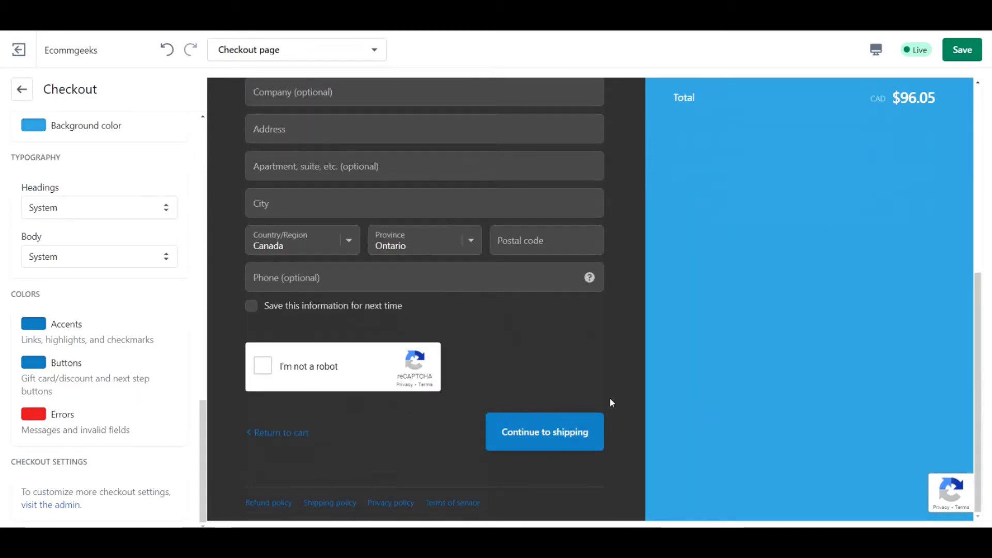
Paste #19BD48 as the accent colour and #A919BD as the button colour
click(33, 325)
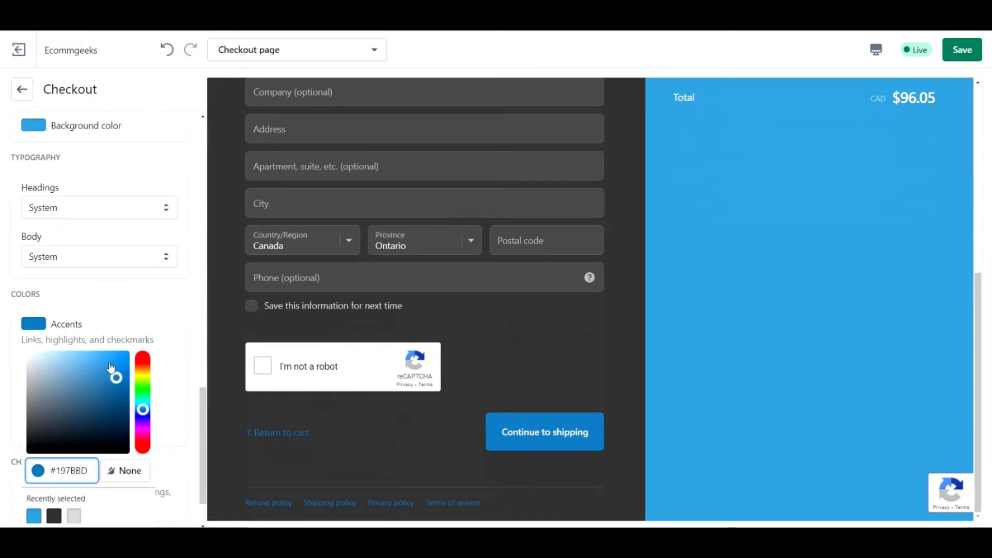
text(#19BD48)
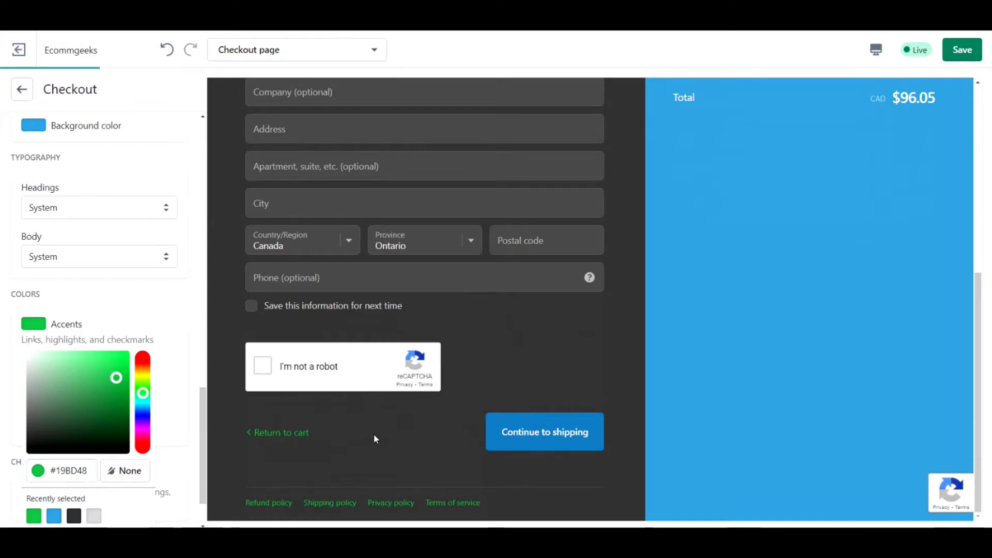
click(132, 311)
click(33, 363)
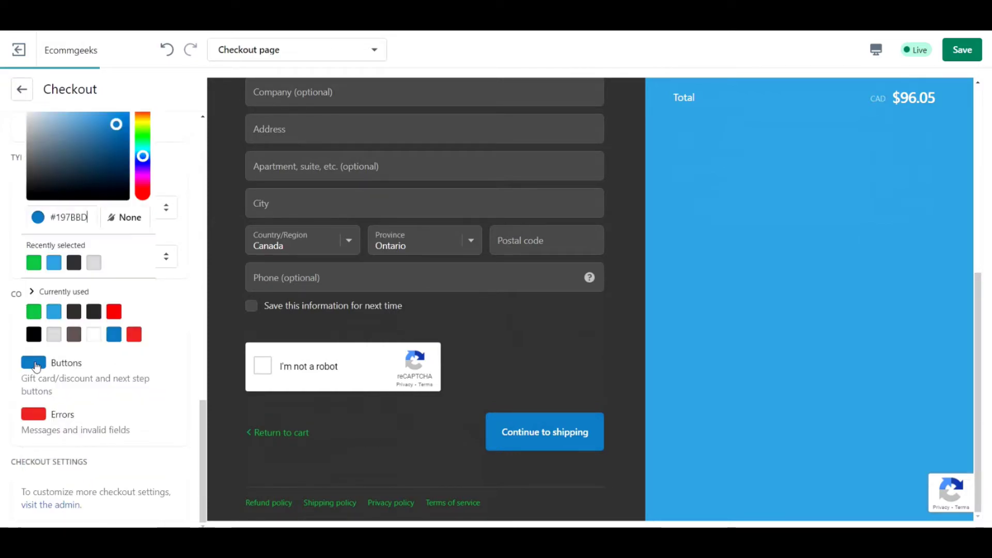
text(#A919BD)
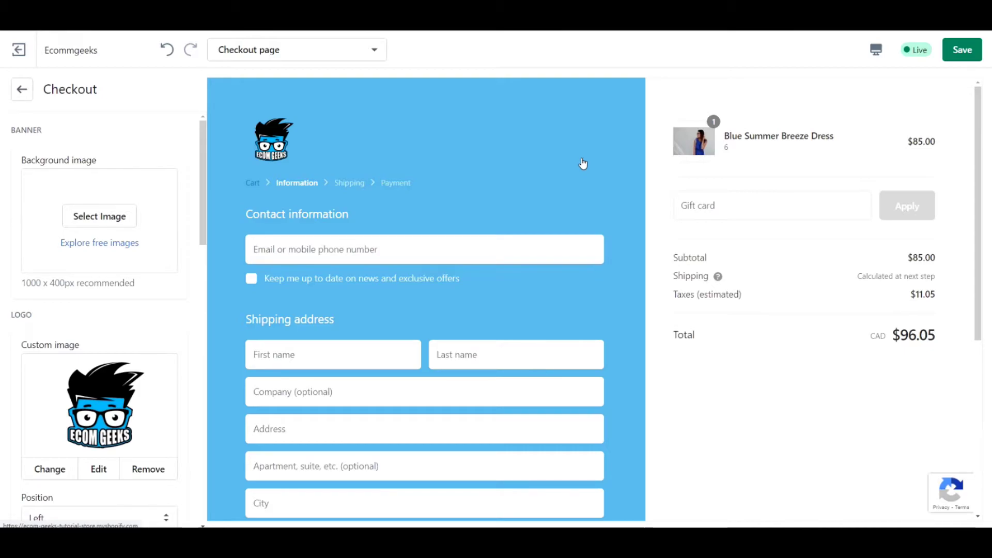
Preview the styled checkout in mobile layout, then switch back to desktop
click(877, 53)
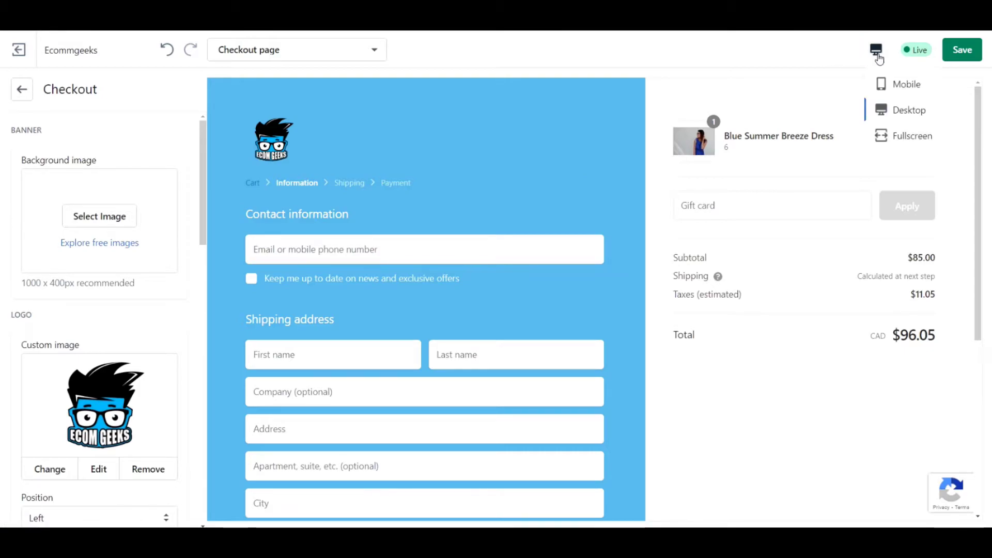
click(898, 84)
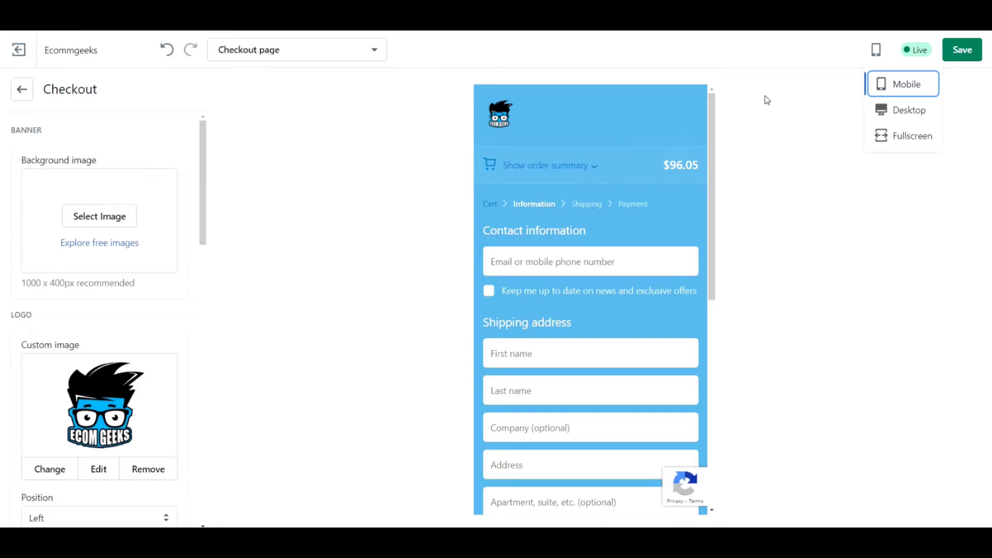
click(908, 108)
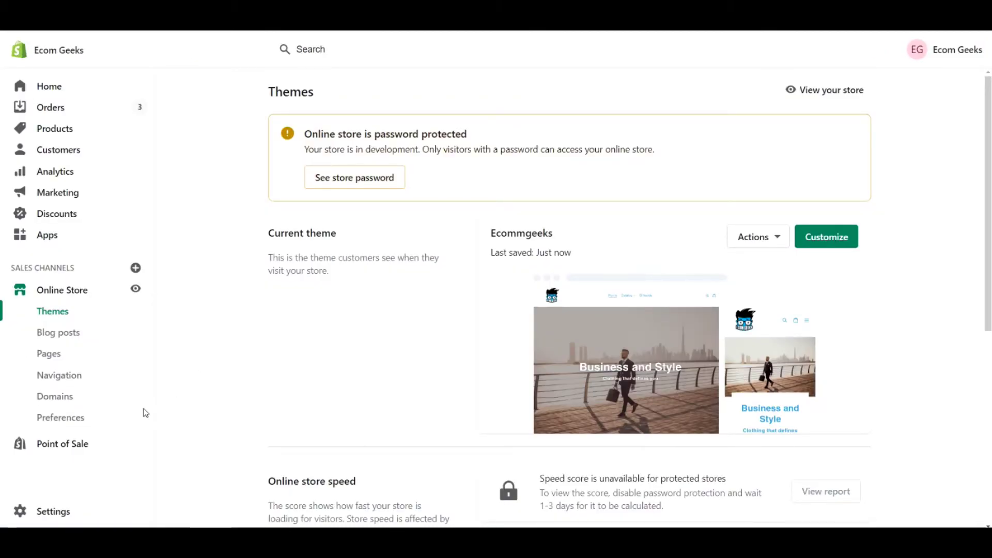
In Preferences, confirm Spam protection has reCAPTCHA enabled for checkout and contact forms
click(66, 427)
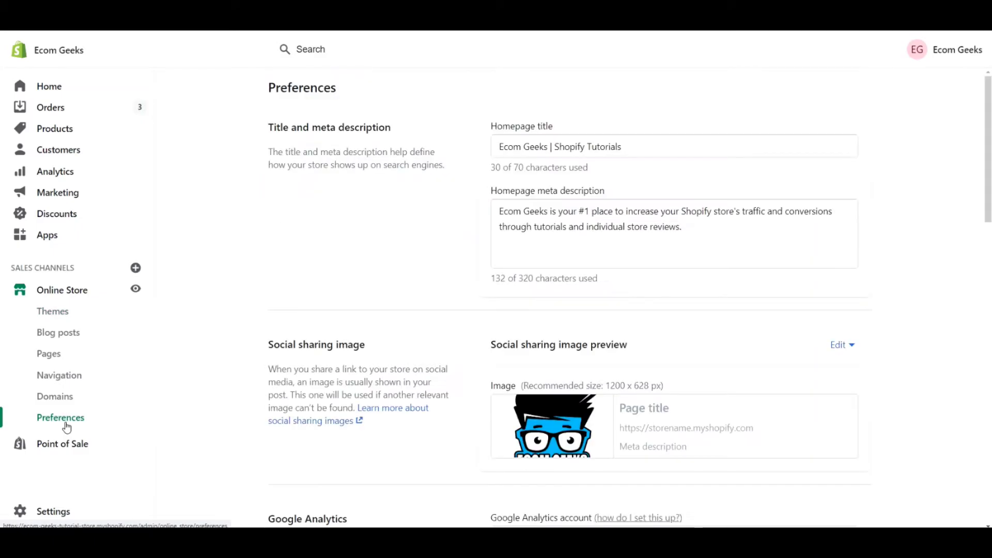
scroll(341, 244, down, 10)
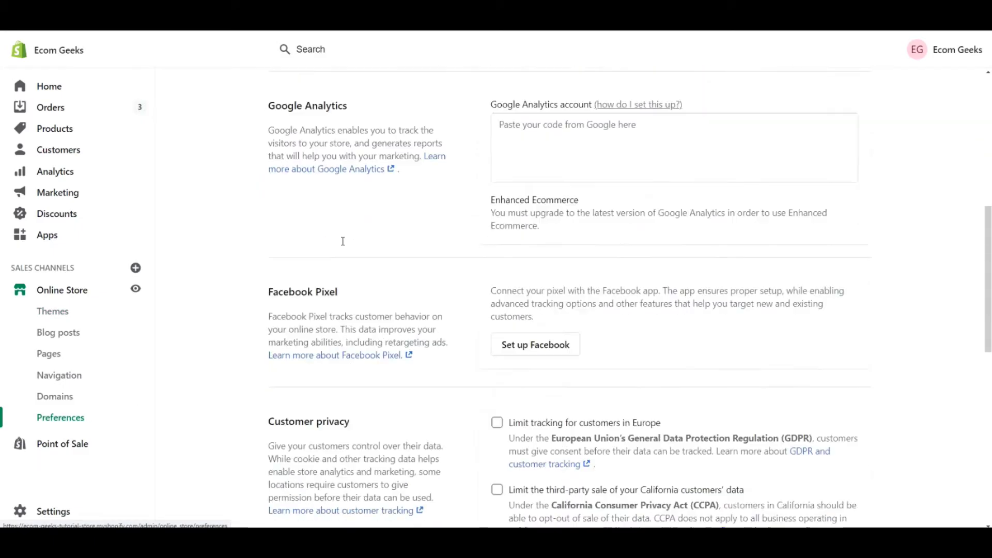
scroll(344, 246, down, 7)
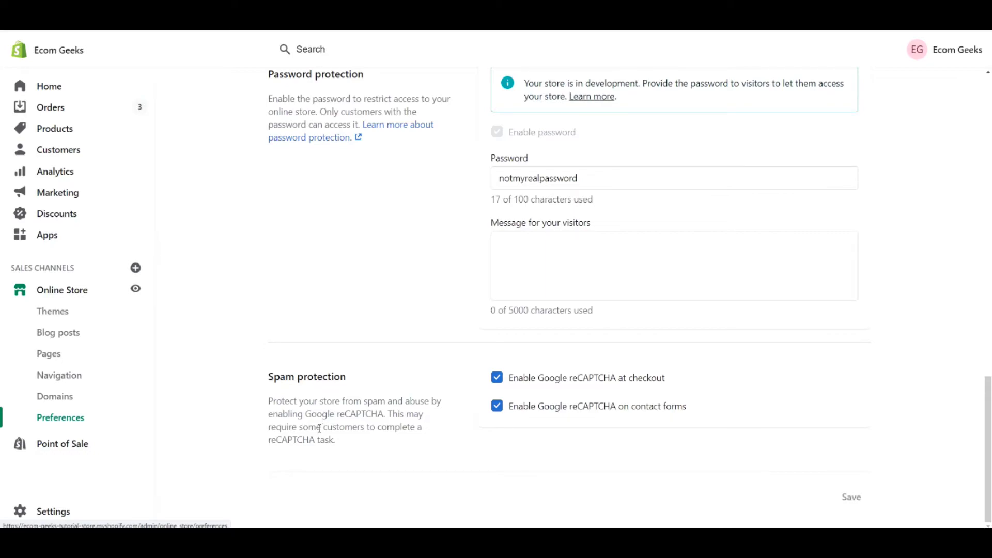
drag(702, 380, 479, 380)
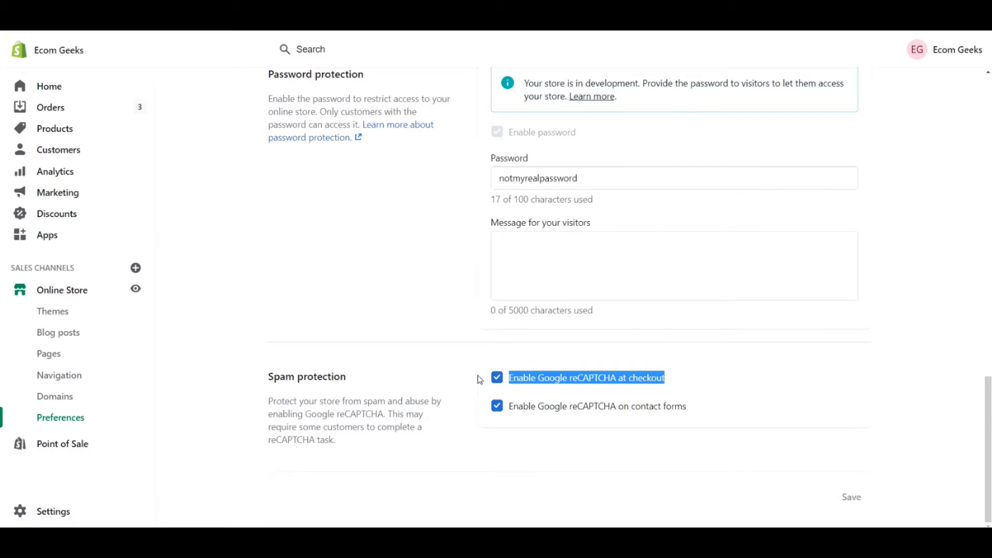
drag(740, 412, 492, 412)
click(410, 284)
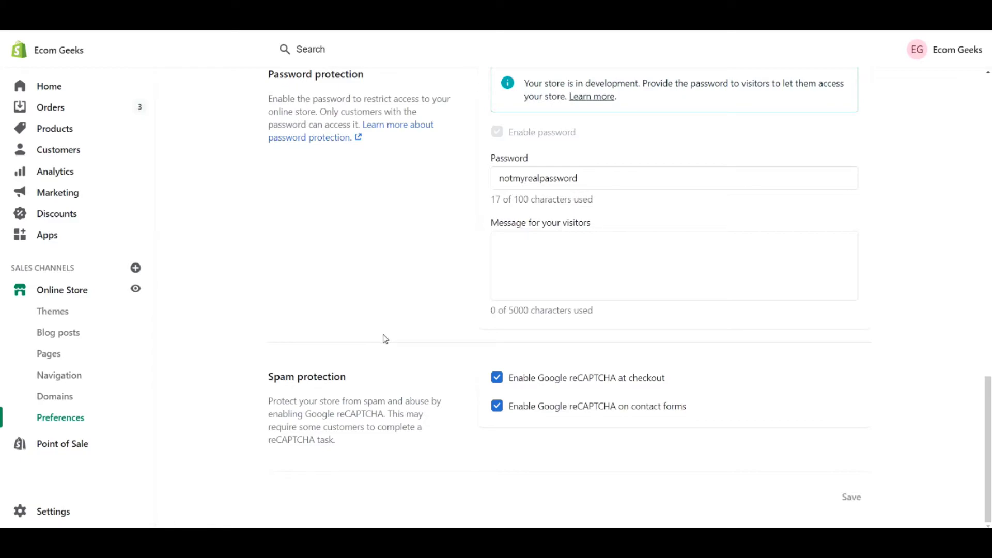
In Settings > Checkout, set Customer accounts to 'Accounts are optional'
click(30, 522)
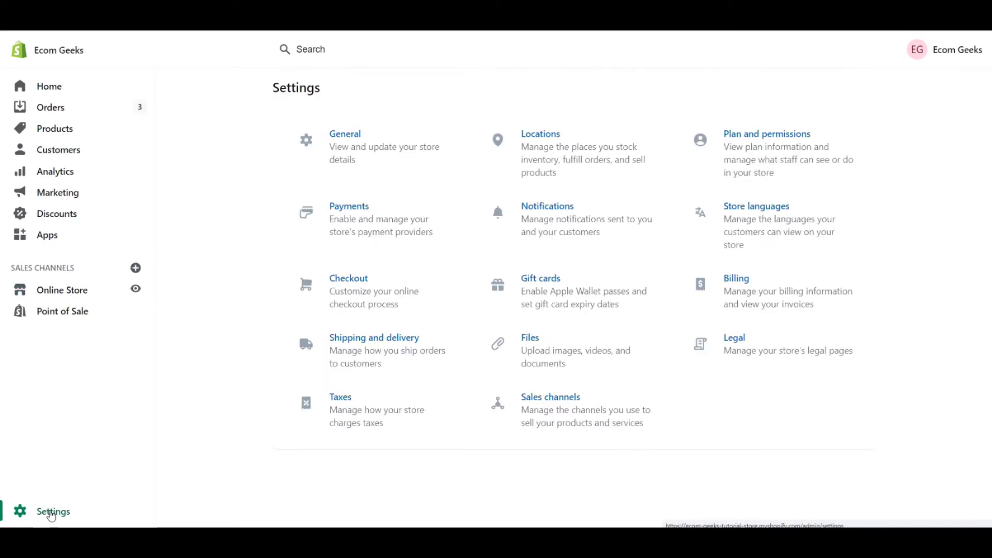
click(344, 288)
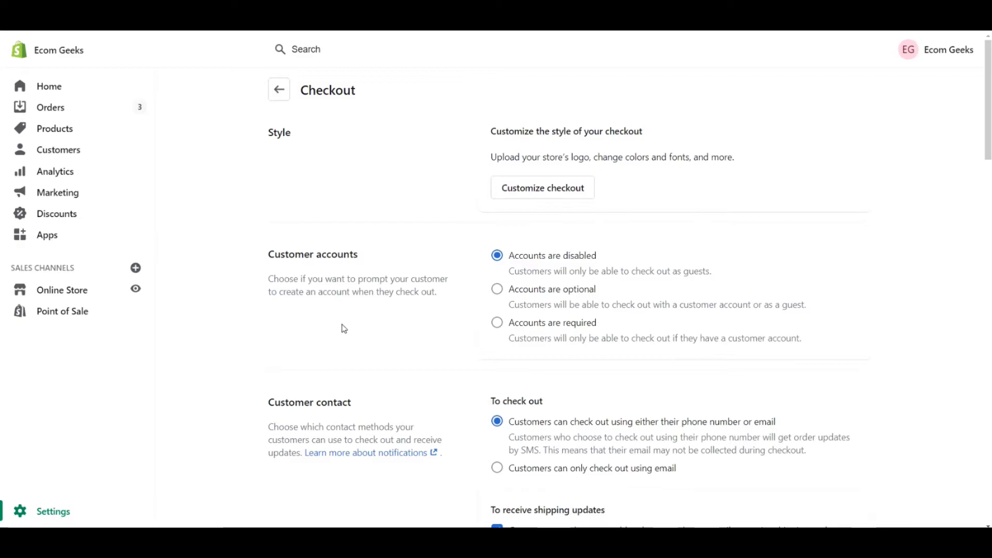
click(558, 296)
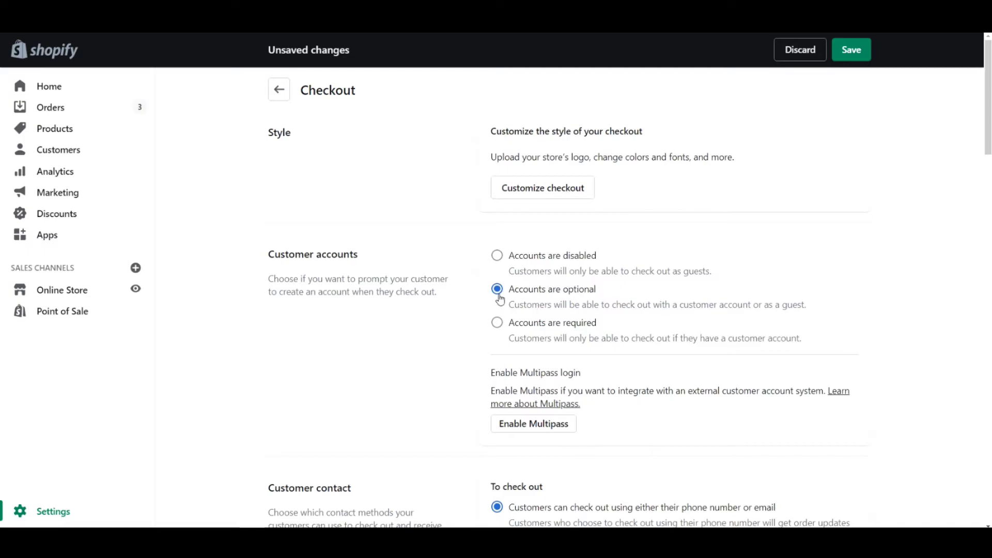
Under Customer contact, choose 'Customers can only check out using email'
scroll(408, 339, down, 7)
scroll(411, 341, up, 1)
scroll(411, 341, up, 1)
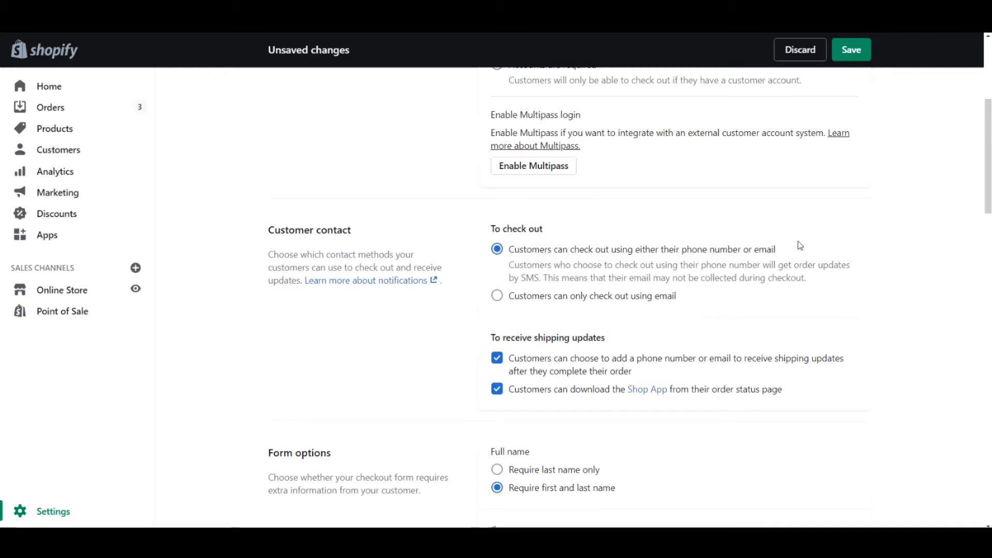
click(515, 303)
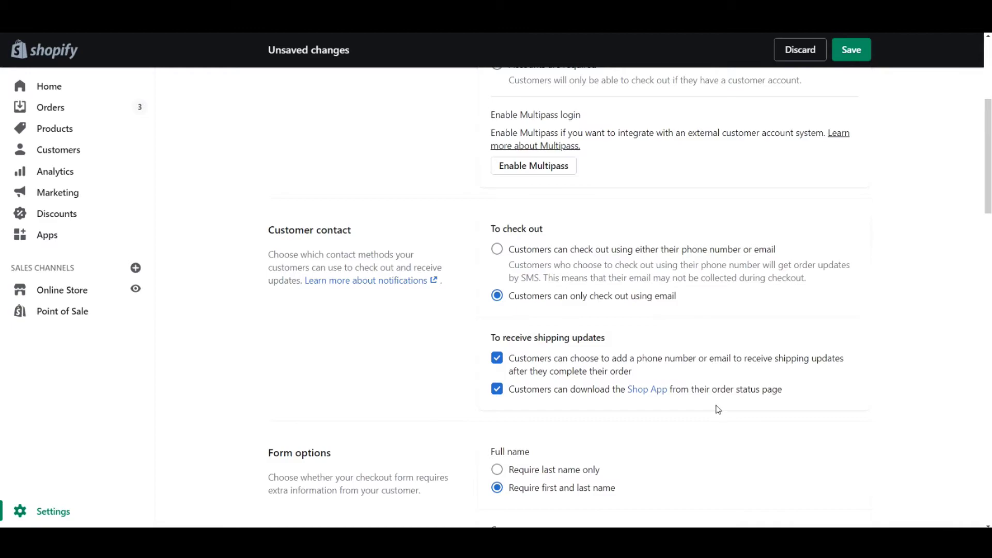
scroll(719, 409, down, 5)
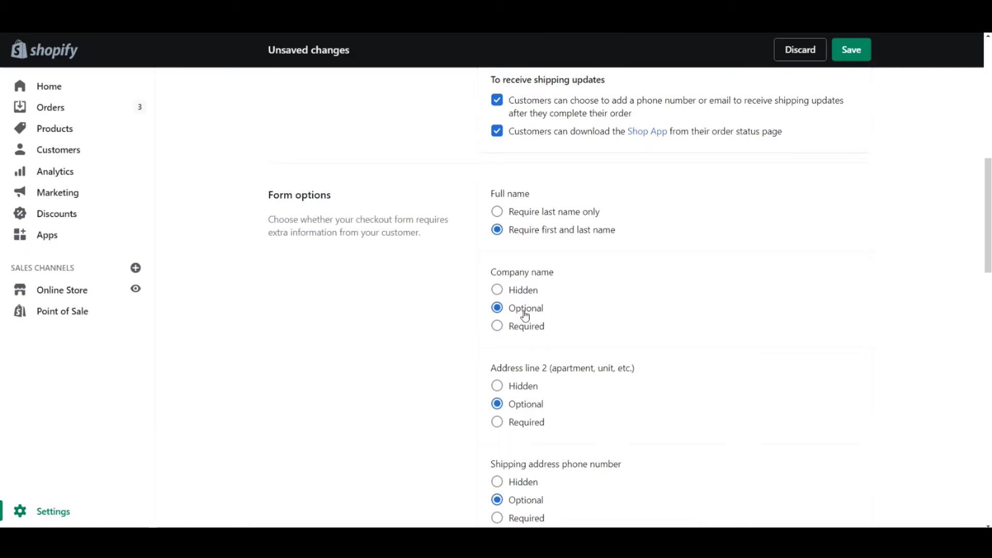
Set Company name to Hidden and keep the shipping address phone number Optional
click(497, 291)
scroll(687, 279, down, 2)
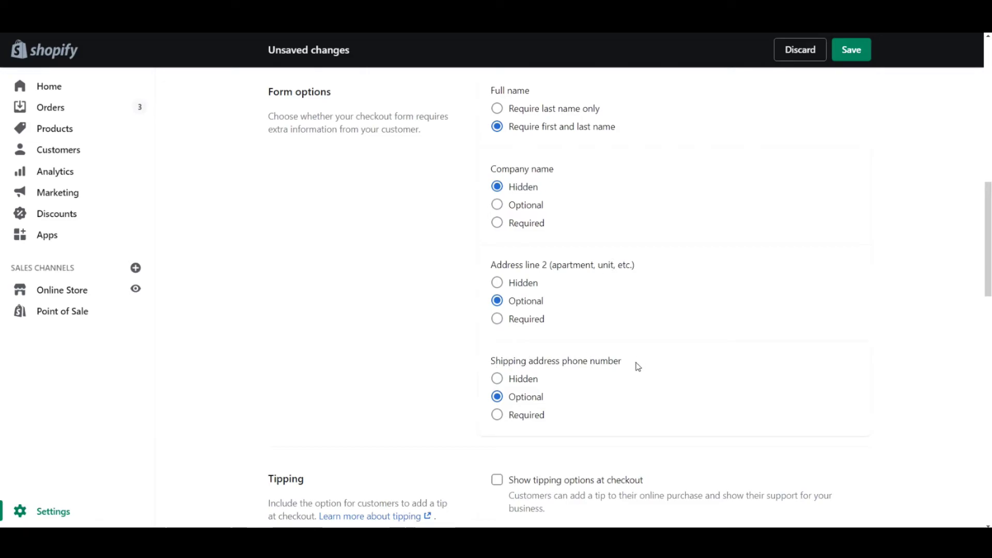
click(516, 384)
click(497, 397)
scroll(419, 378, down, 5)
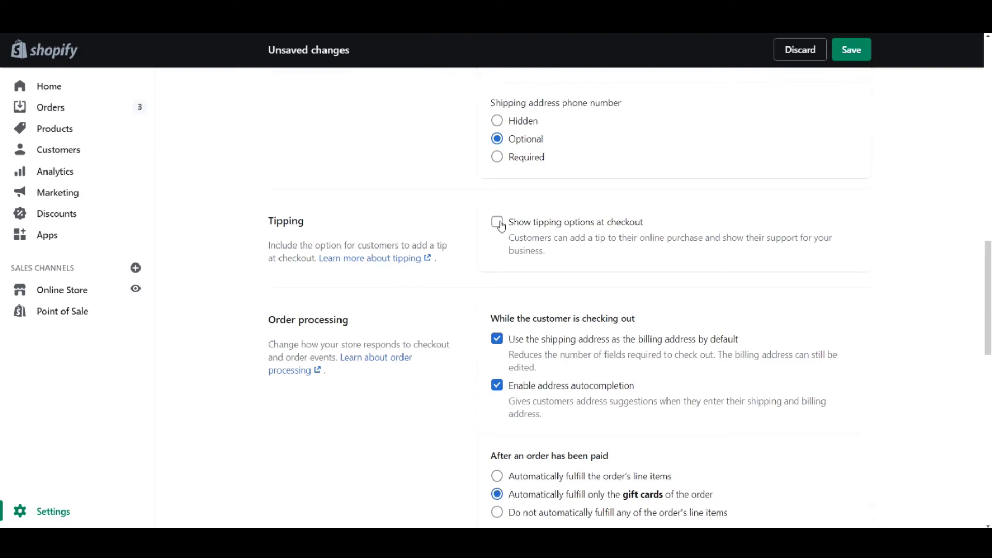
scroll(463, 256, down, 1)
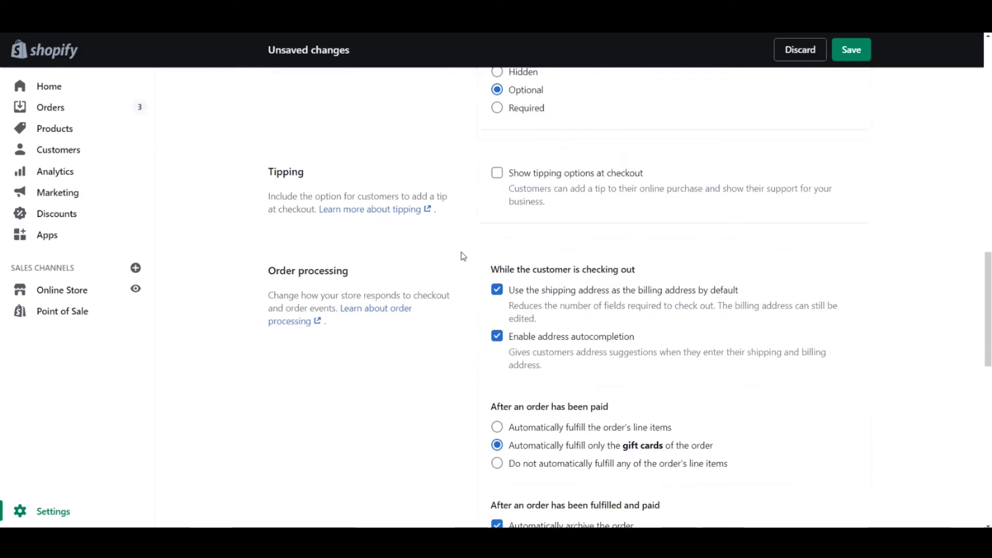
scroll(434, 220, down, 2)
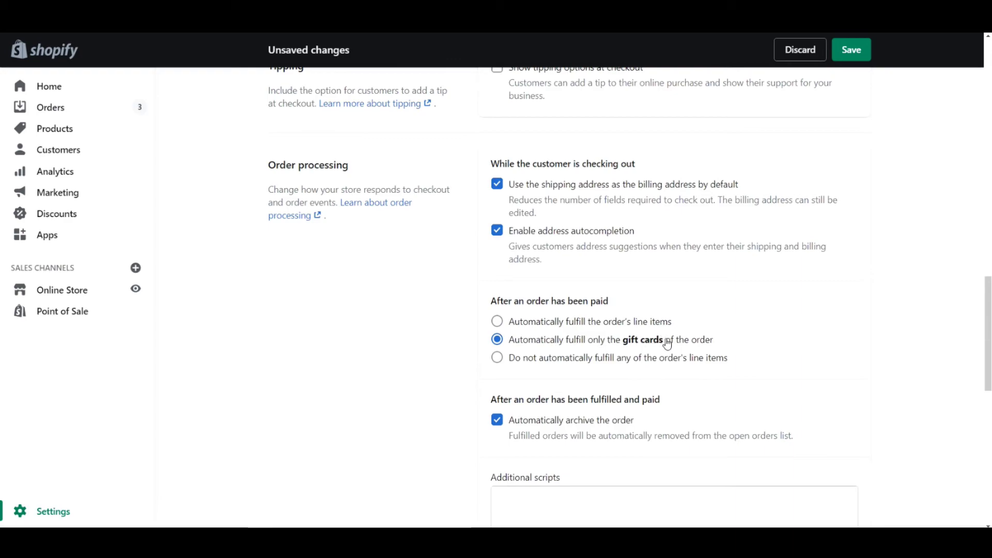
scroll(811, 339, down, 1)
scroll(810, 338, down, 2)
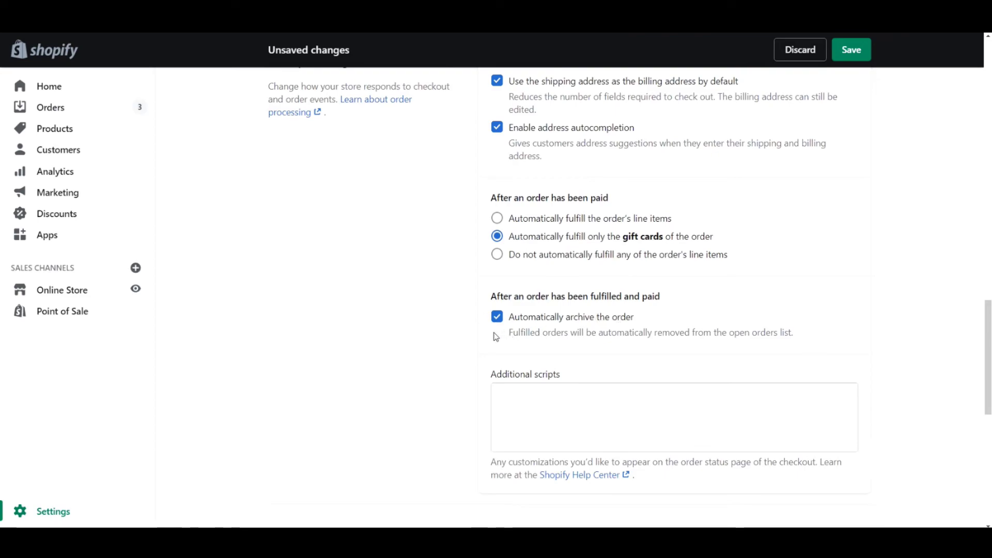
scroll(394, 373, down, 3)
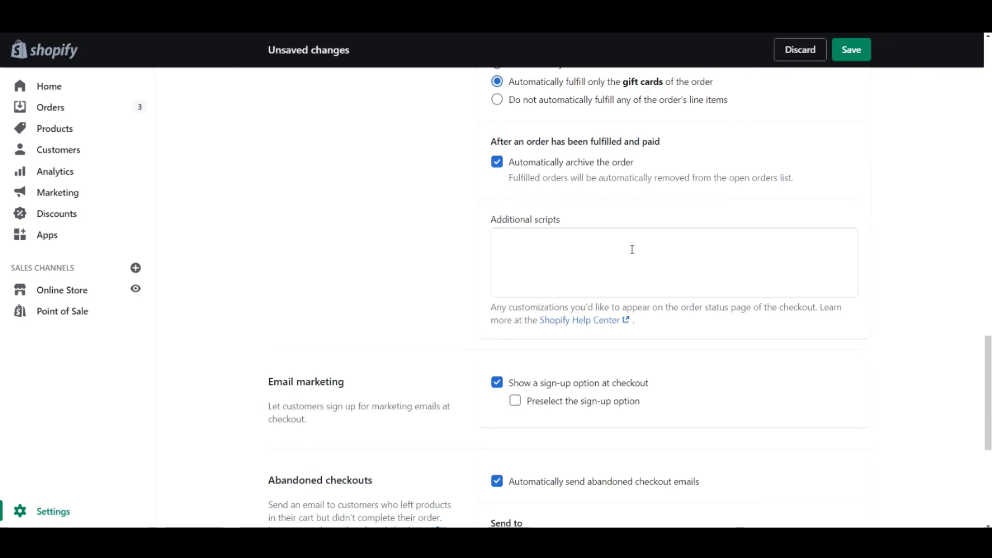
scroll(443, 275, down, 3)
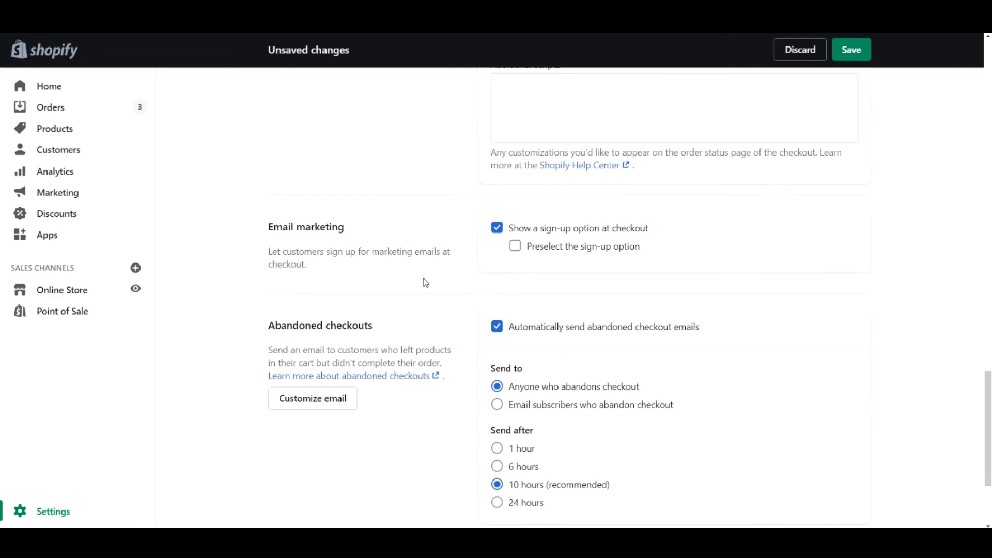
Tick 'Preselect the sign-up option' and save the checkout settings
click(516, 248)
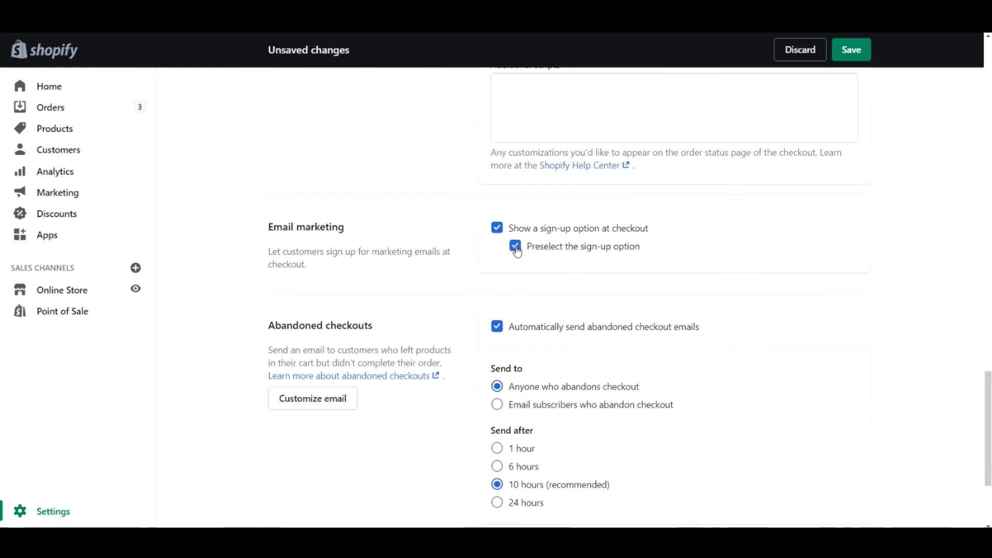
scroll(437, 288, down, 3)
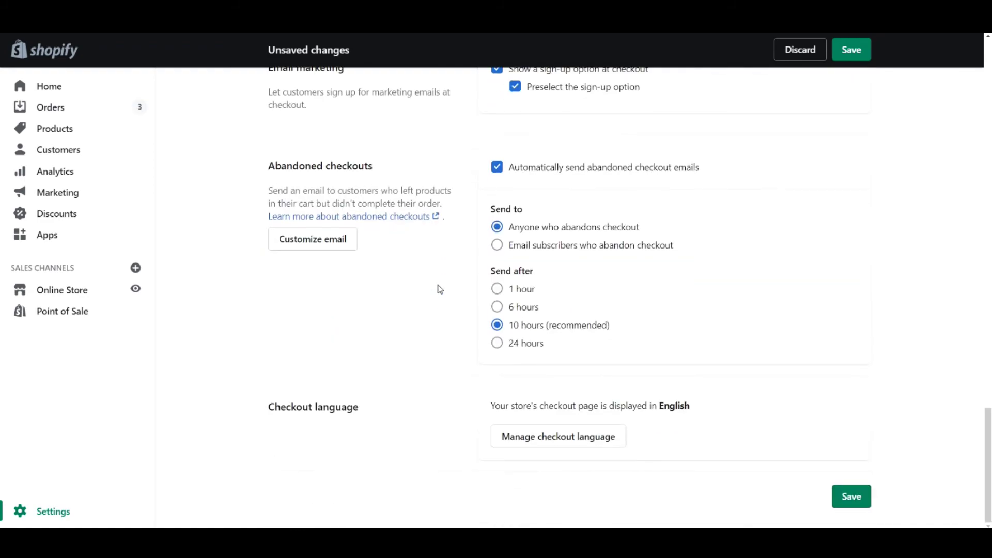
scroll(436, 288, up, 1)
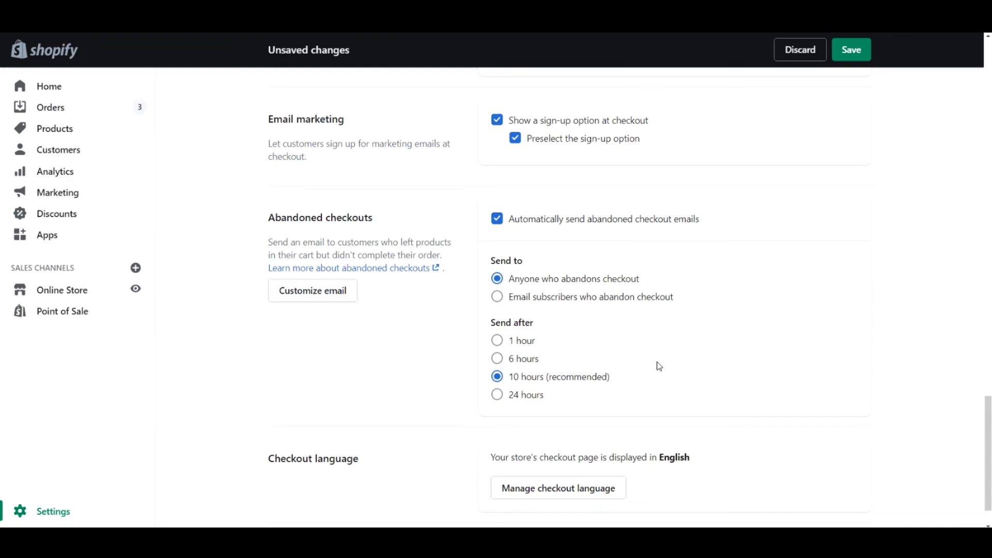
scroll(659, 366, down, 1)
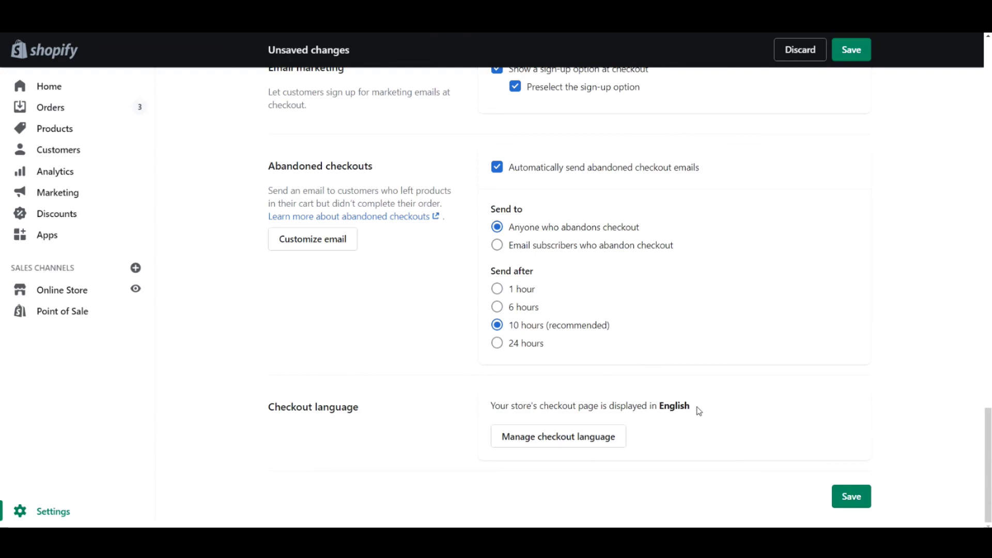
click(851, 497)
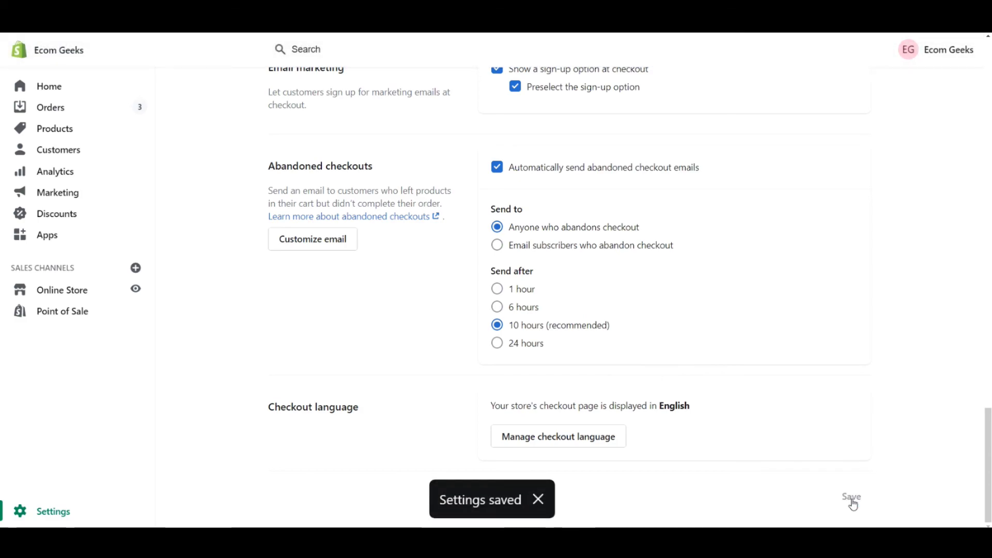